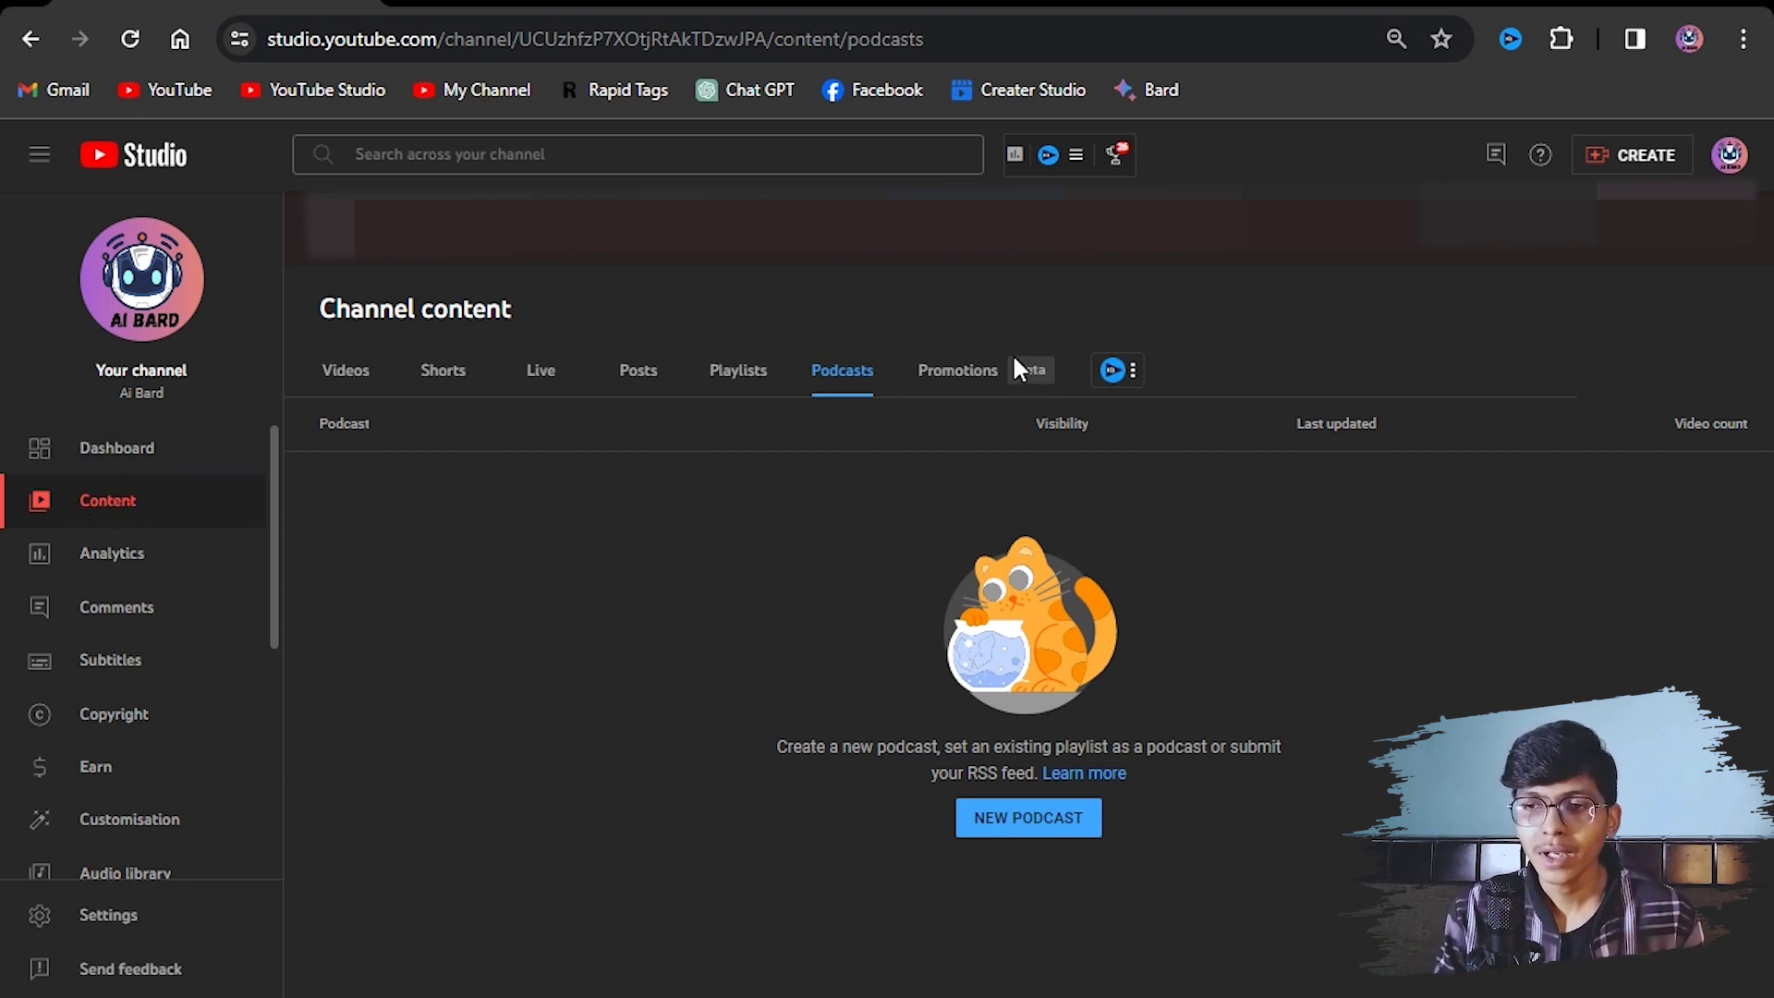
- Start a new video promotion from the channel content's promotions and proceed with the one-time verification for advanced features
left_click(964, 367)
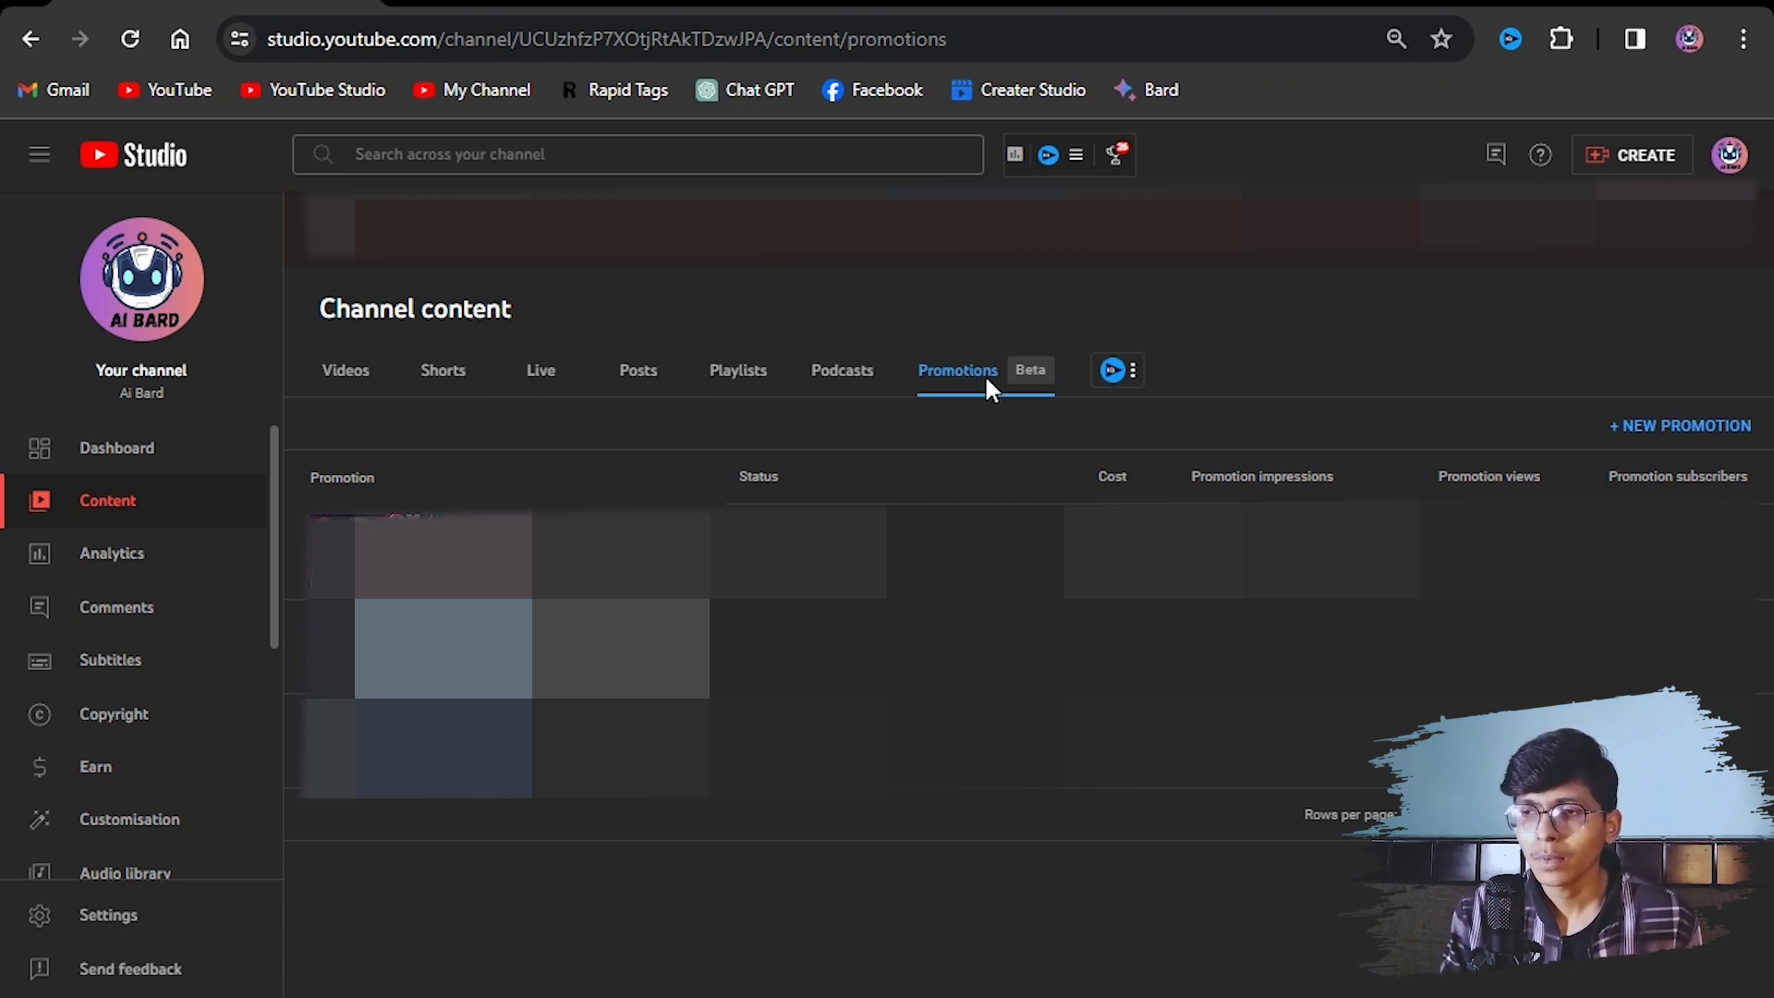
left_click(1661, 421)
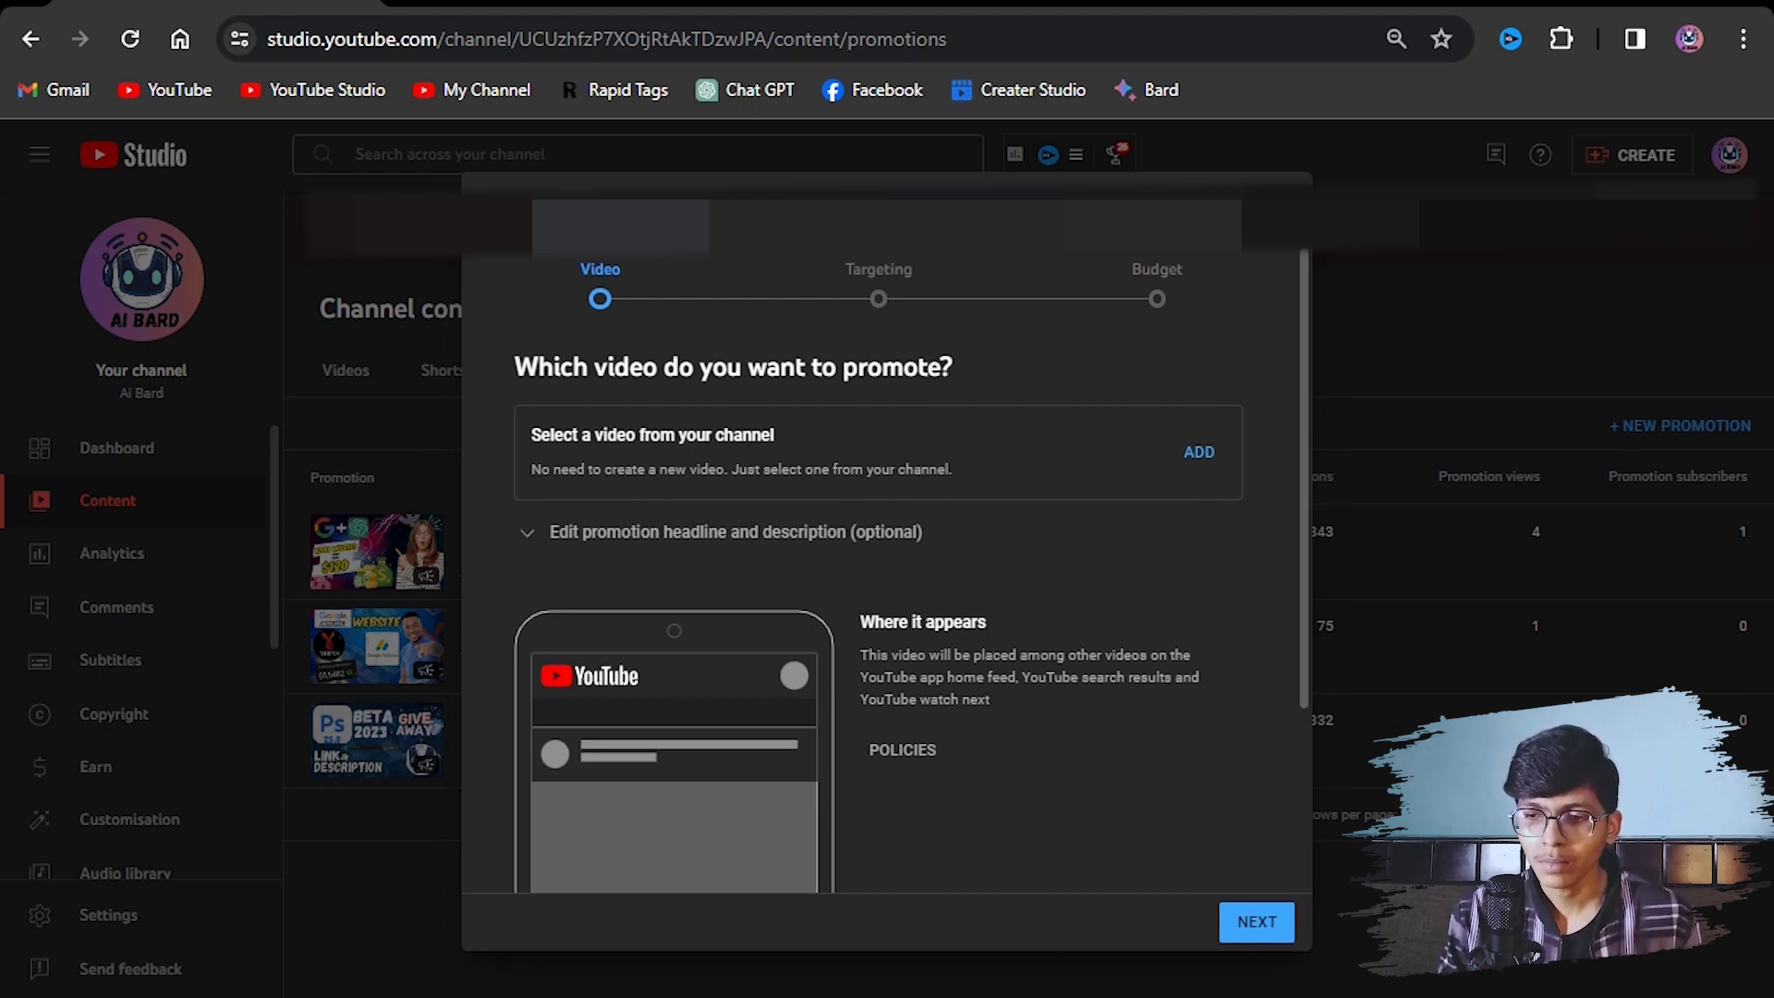
left_click(933, 901)
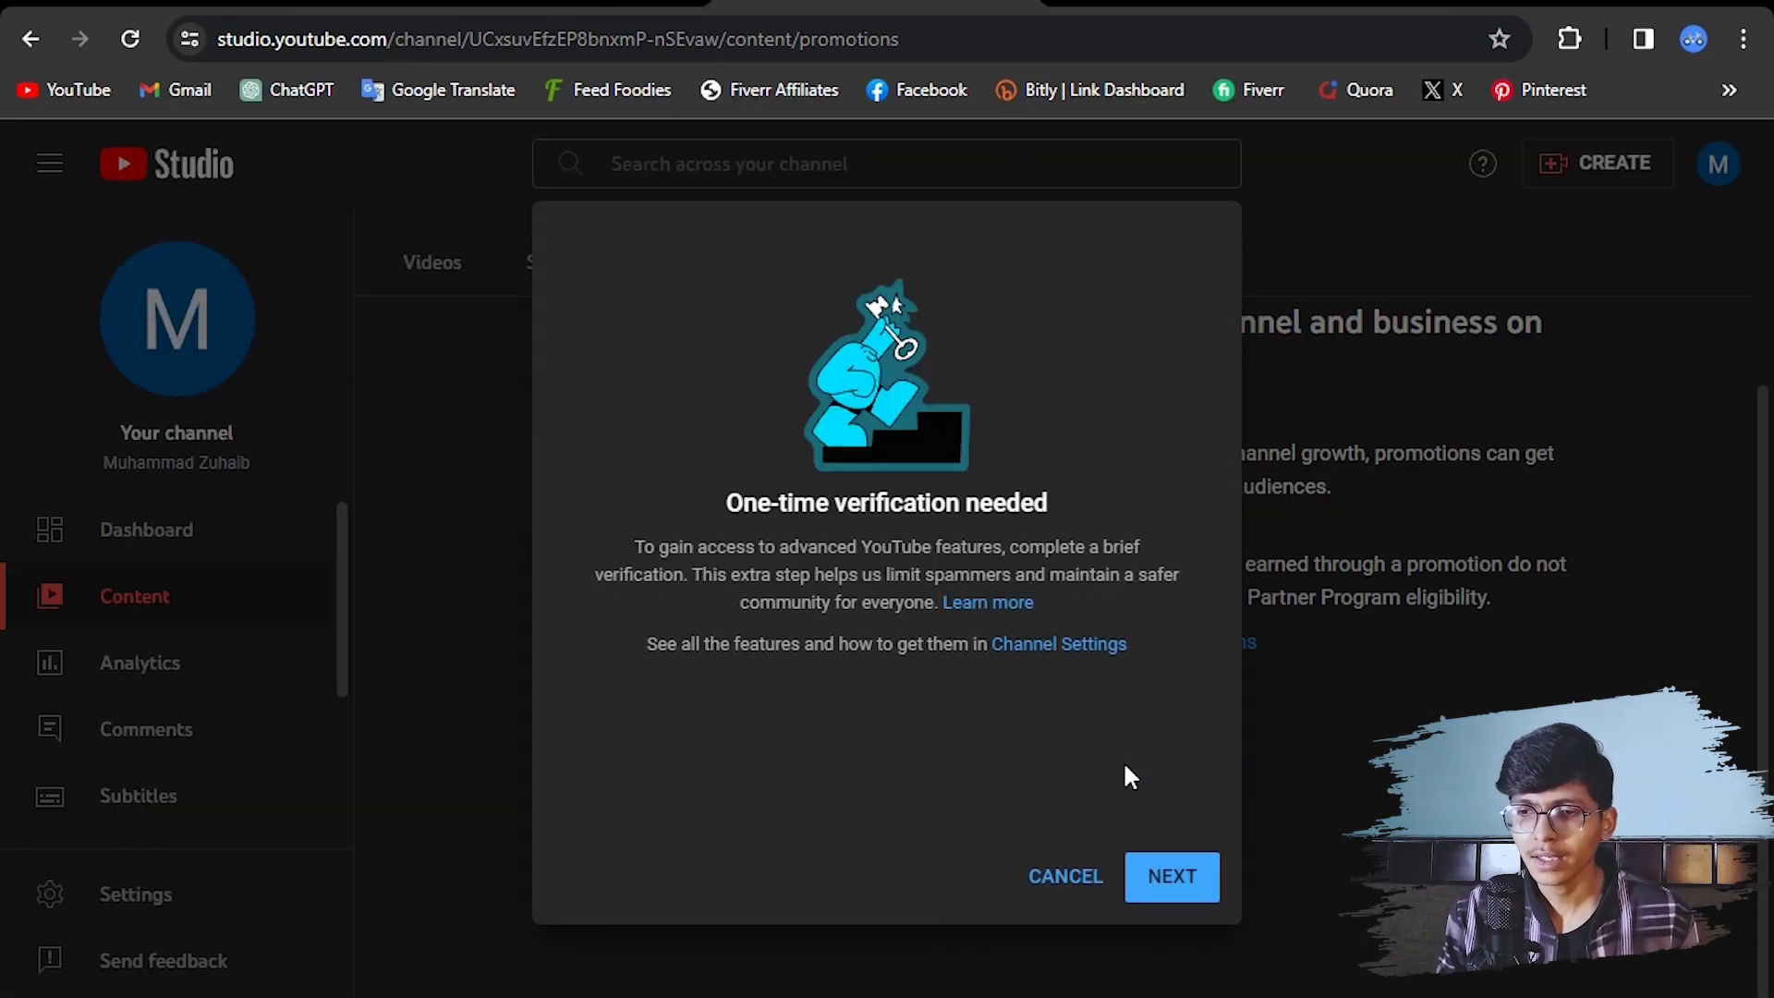
left_click(1179, 881)
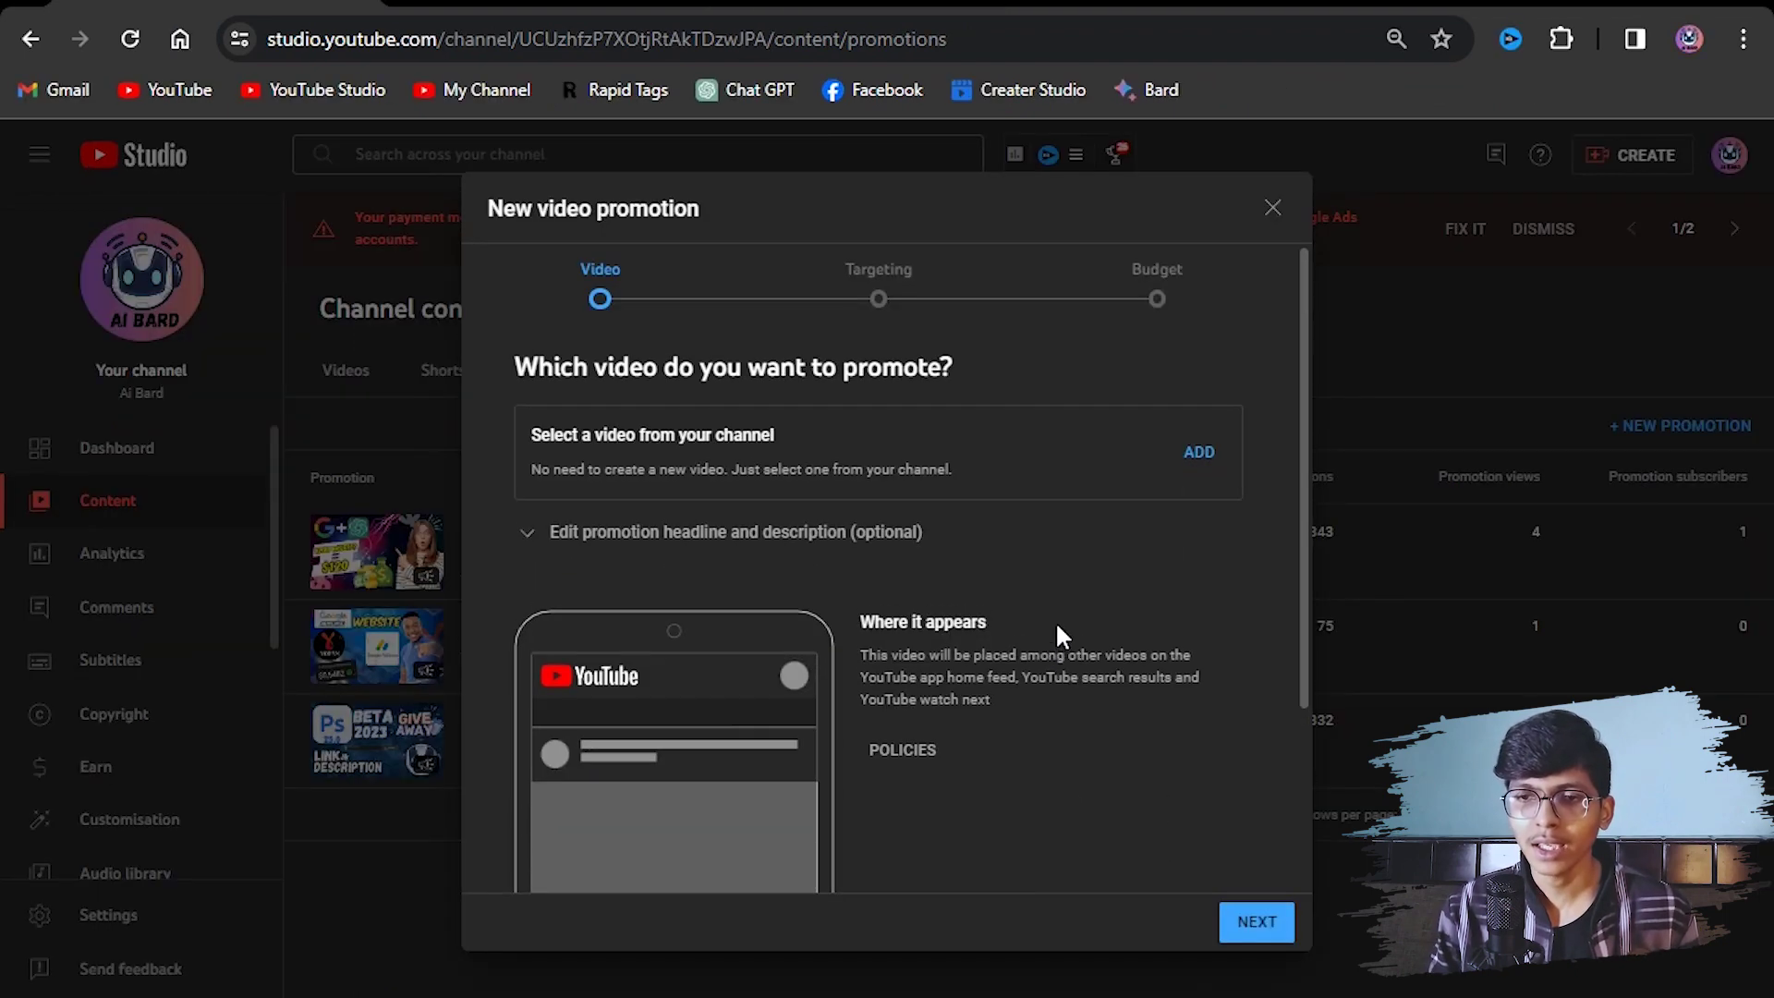
- Choose the video "How To Setup a Seller Profile On Fiverr 2024" for the promotion and continue to targeting
left_click_drag(540, 368, 768, 369)
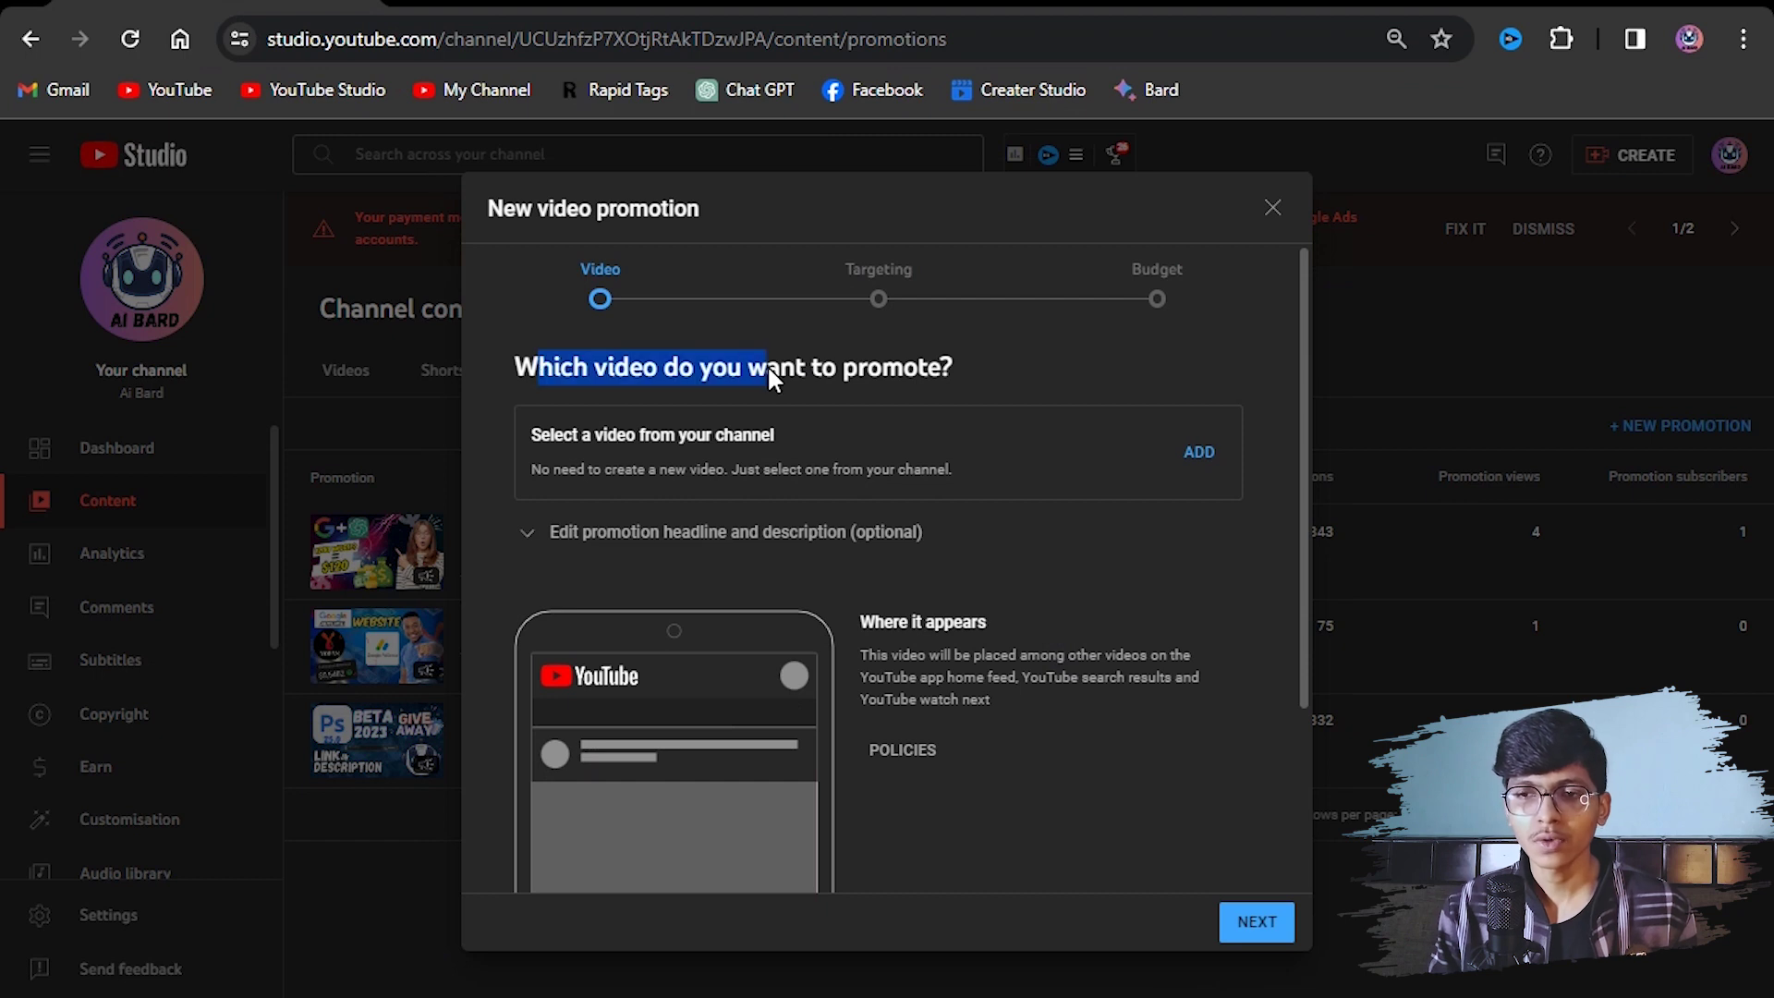
left_click(1007, 361)
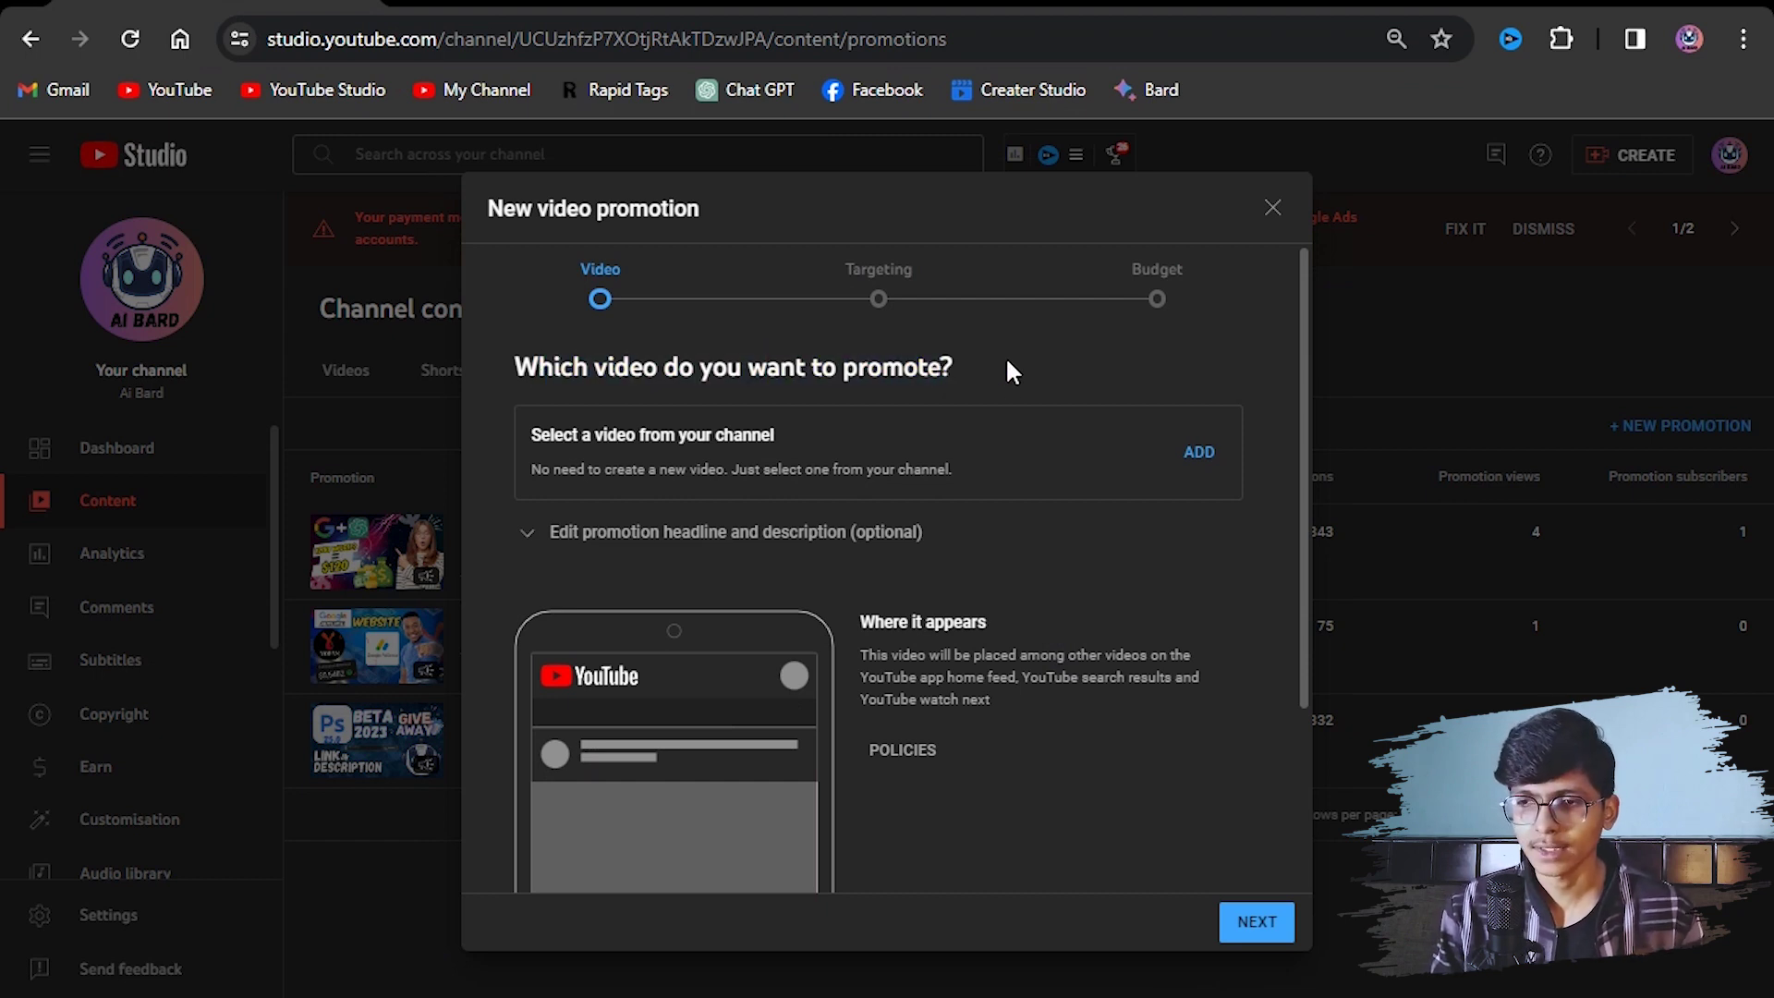
left_click(1200, 453)
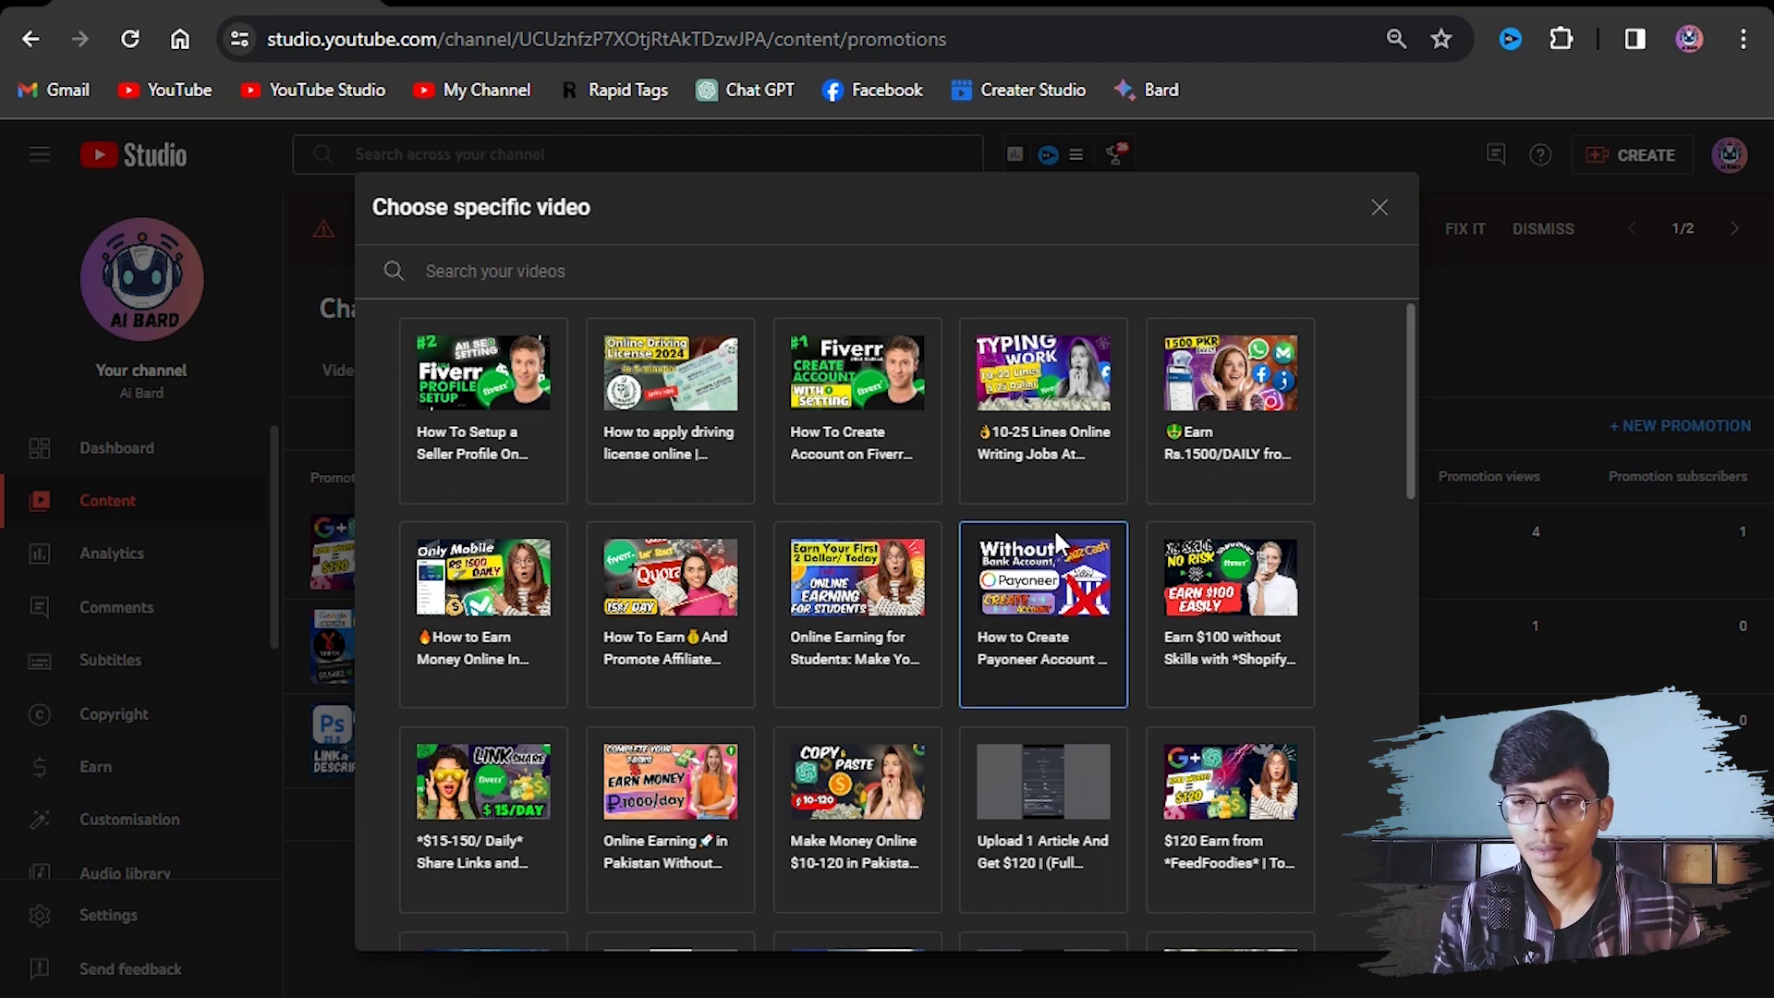
left_click(456, 353)
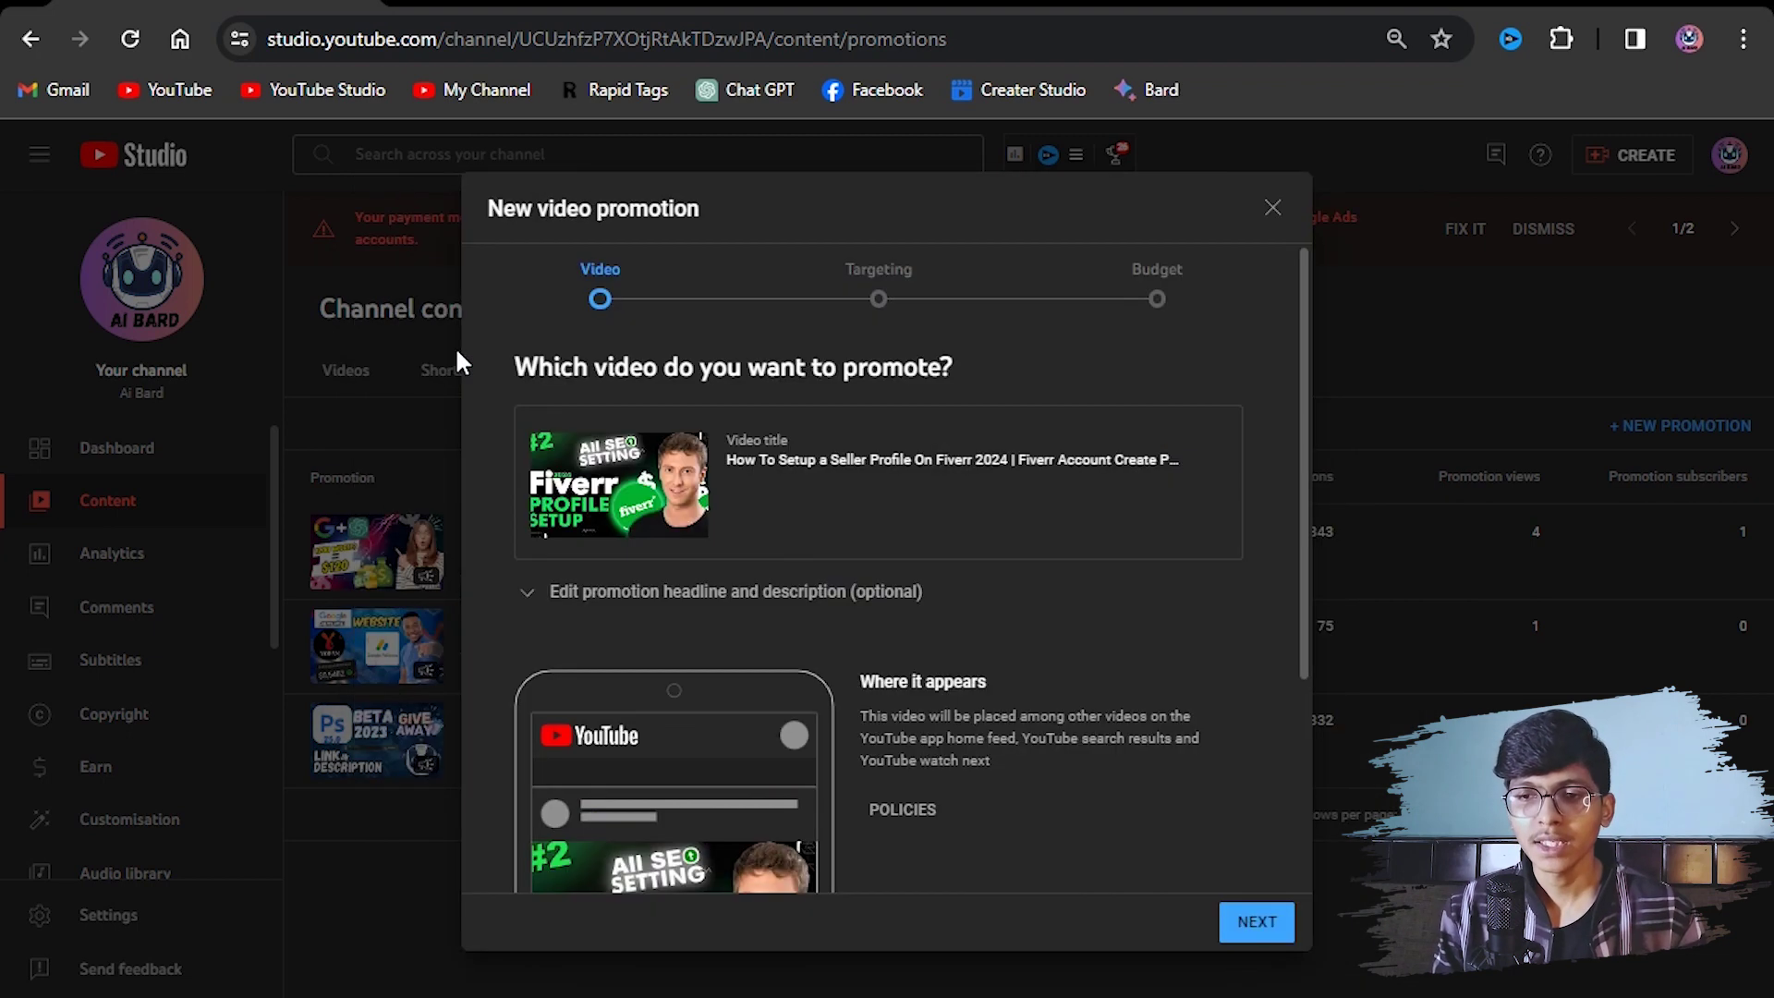
scroll(906, 536, "down", 3)
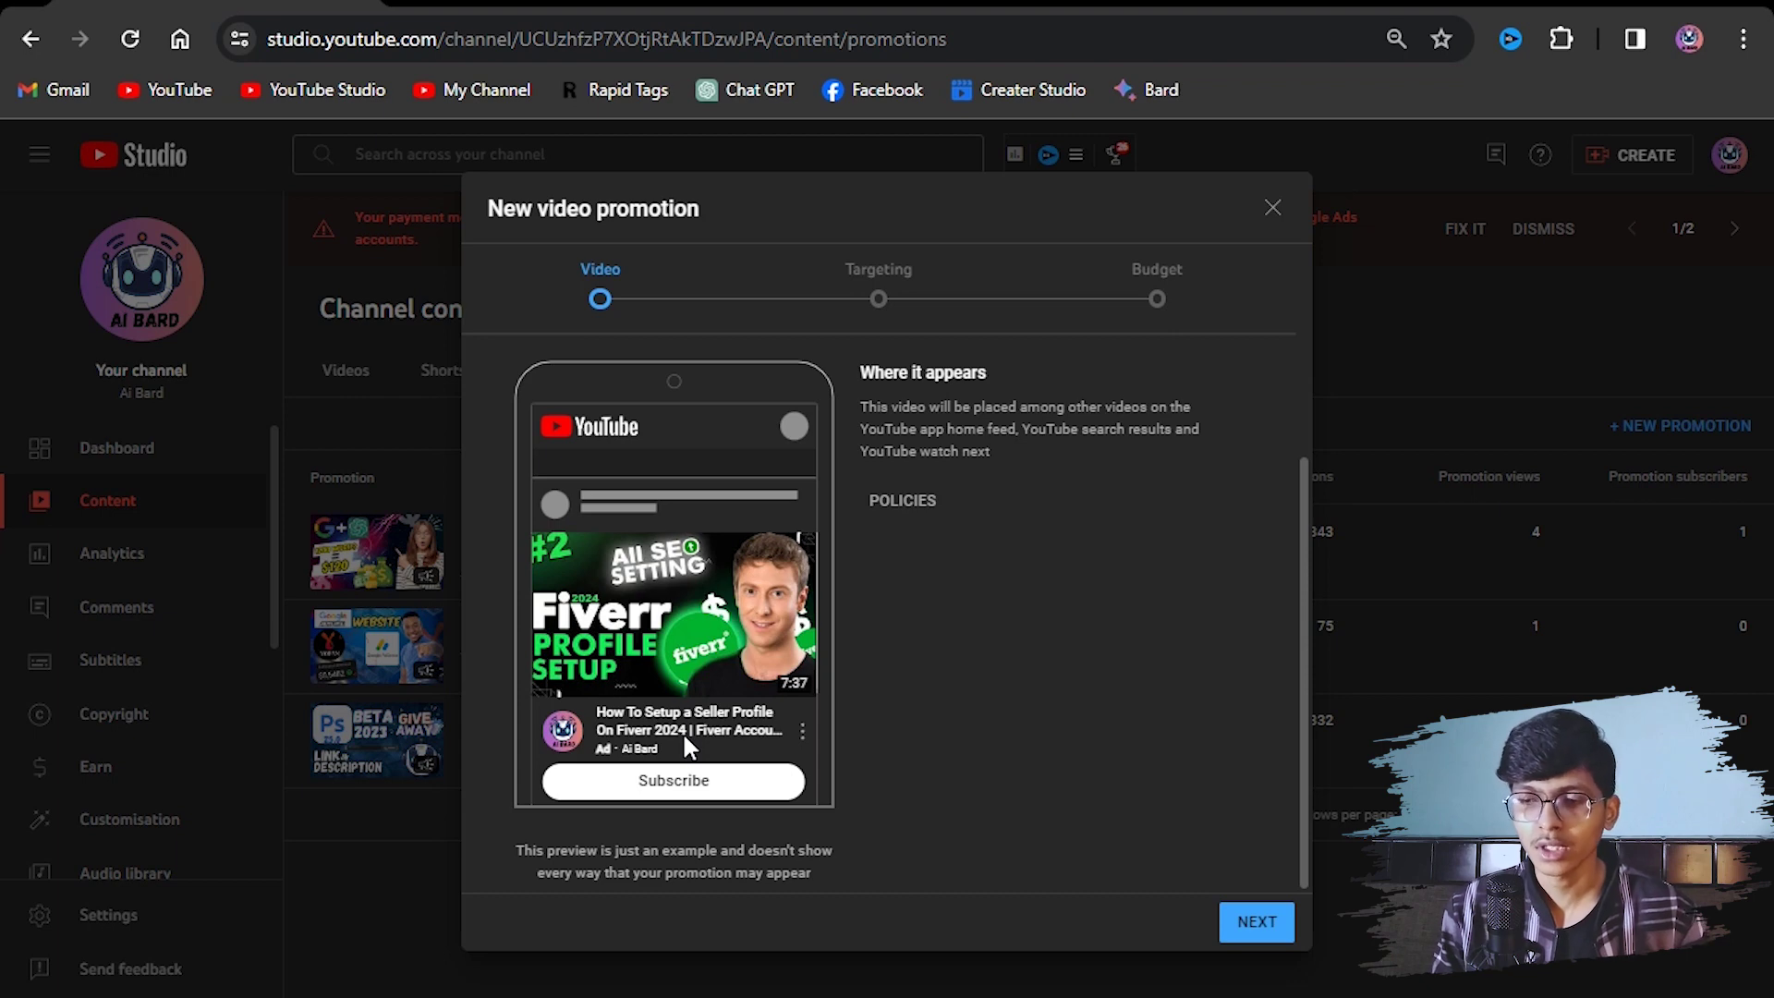
left_click(1284, 919)
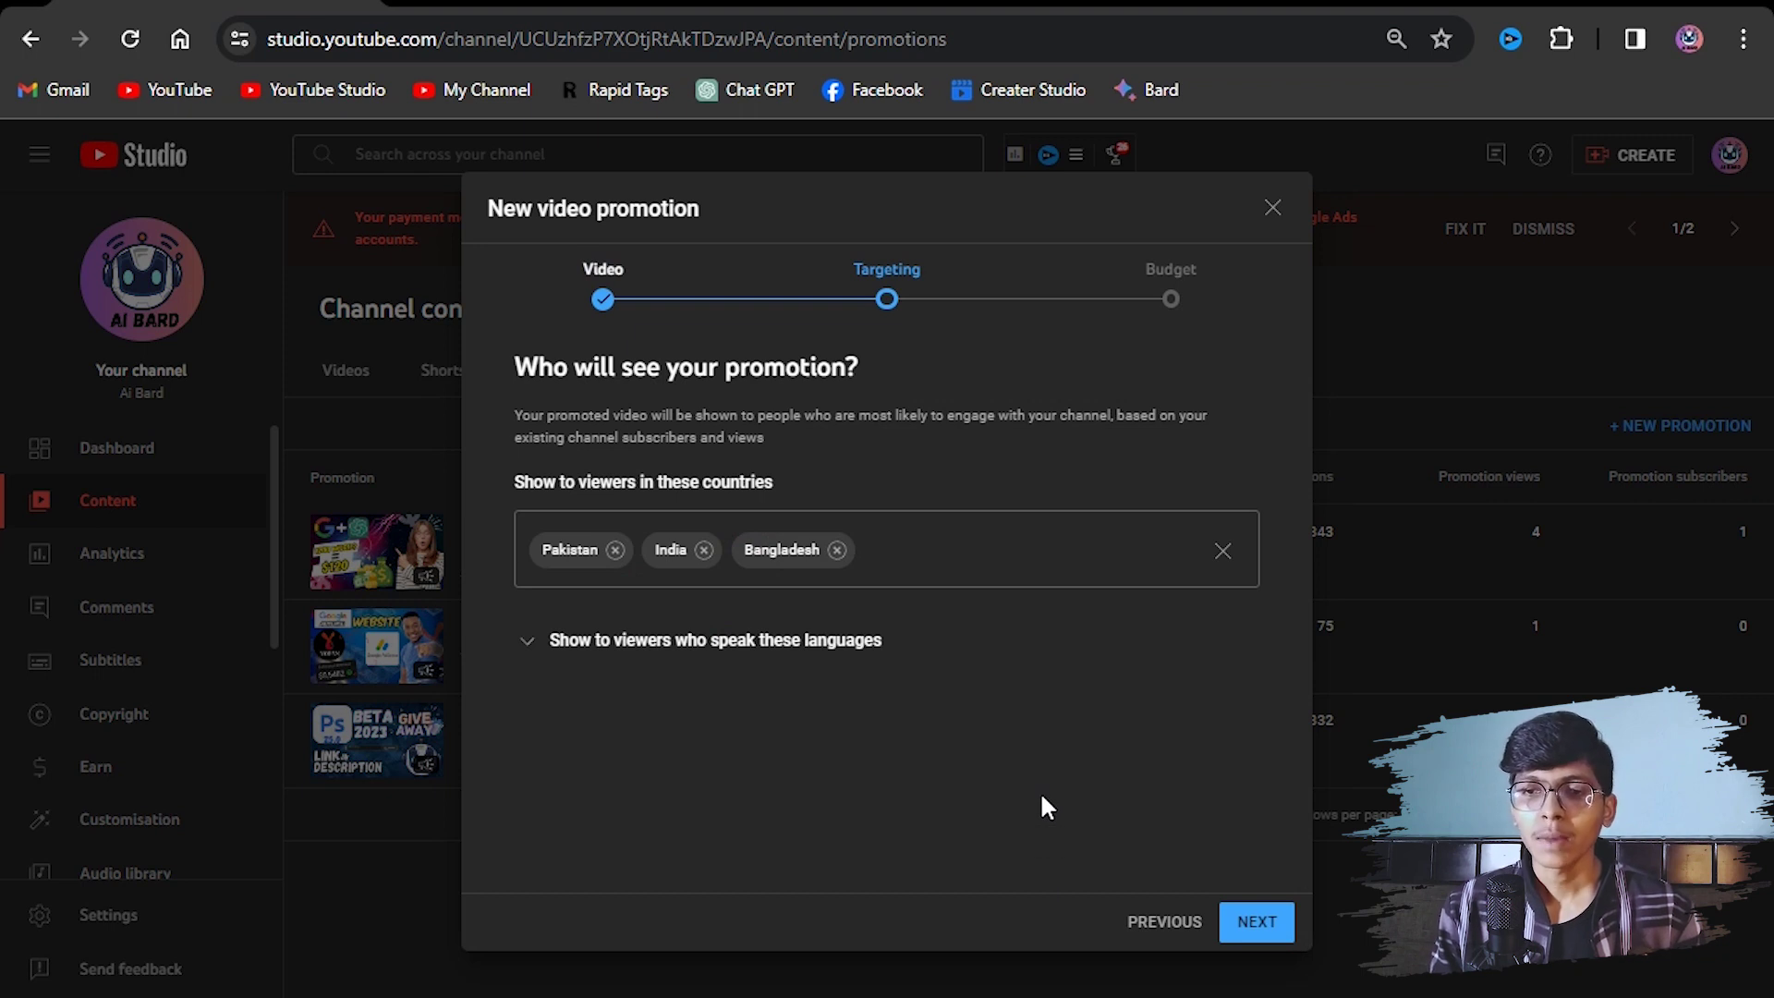
- Remove Bangladesh from the promotion's target countries, and add Australia and remove it again
left_click(836, 551)
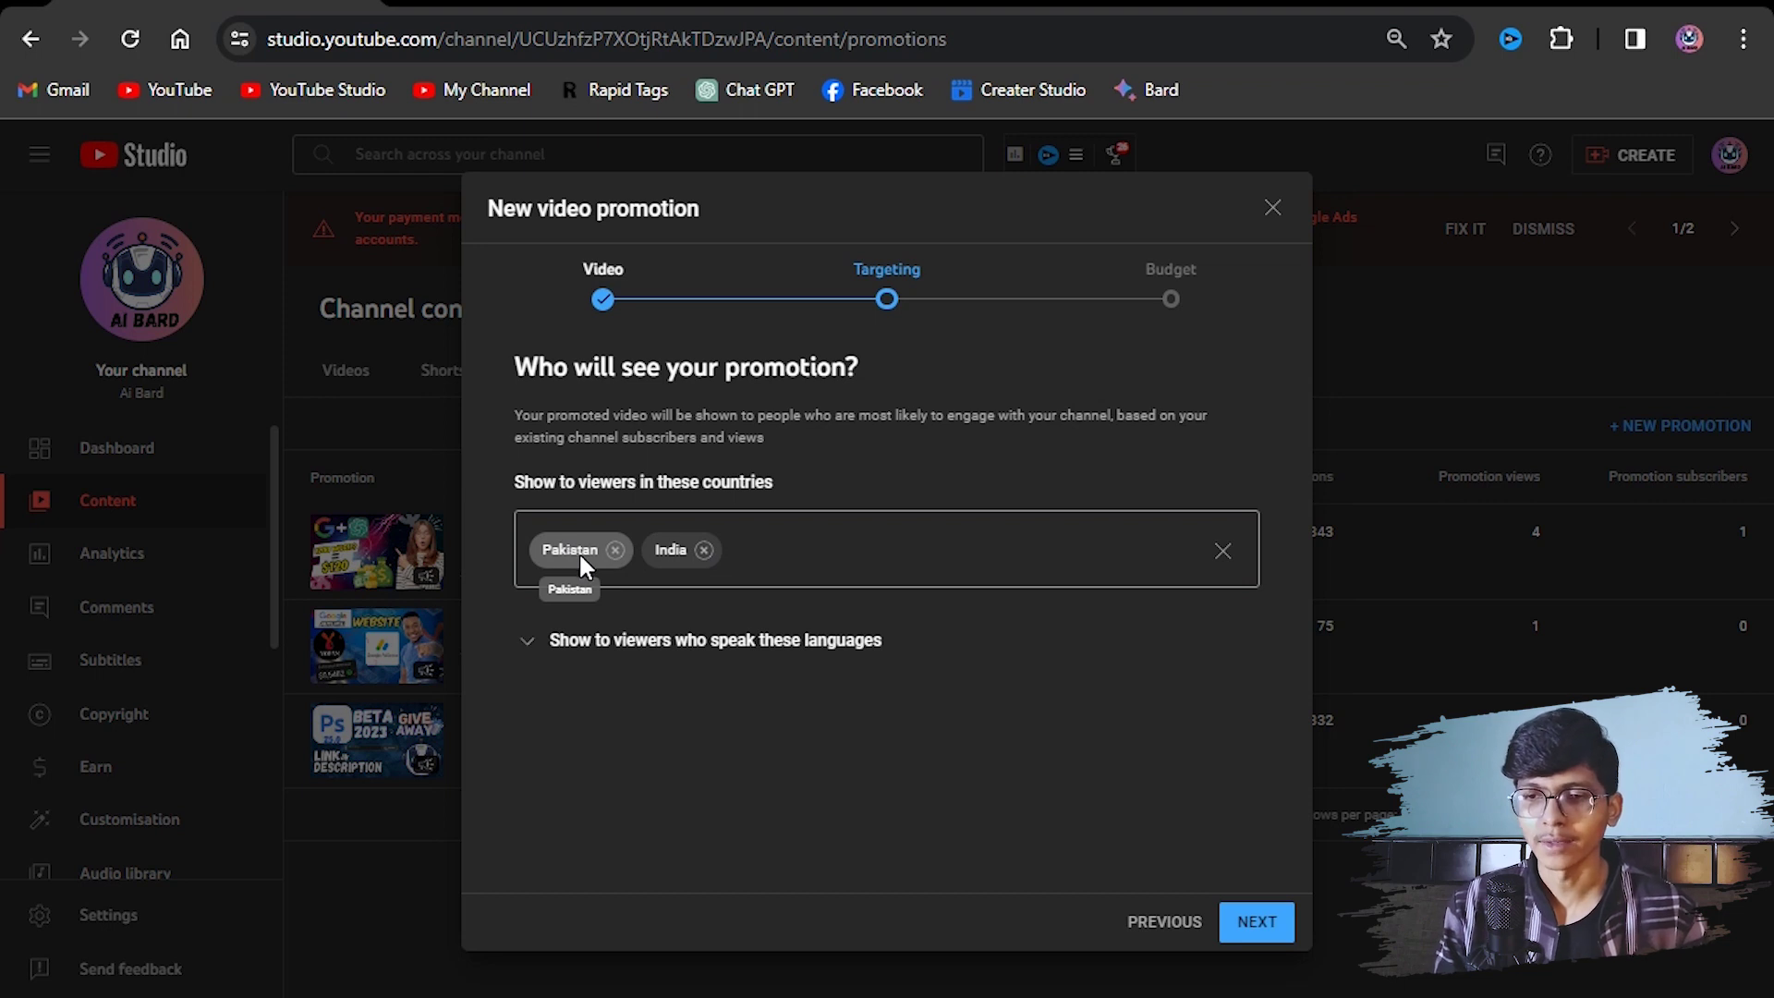
left_click(761, 561)
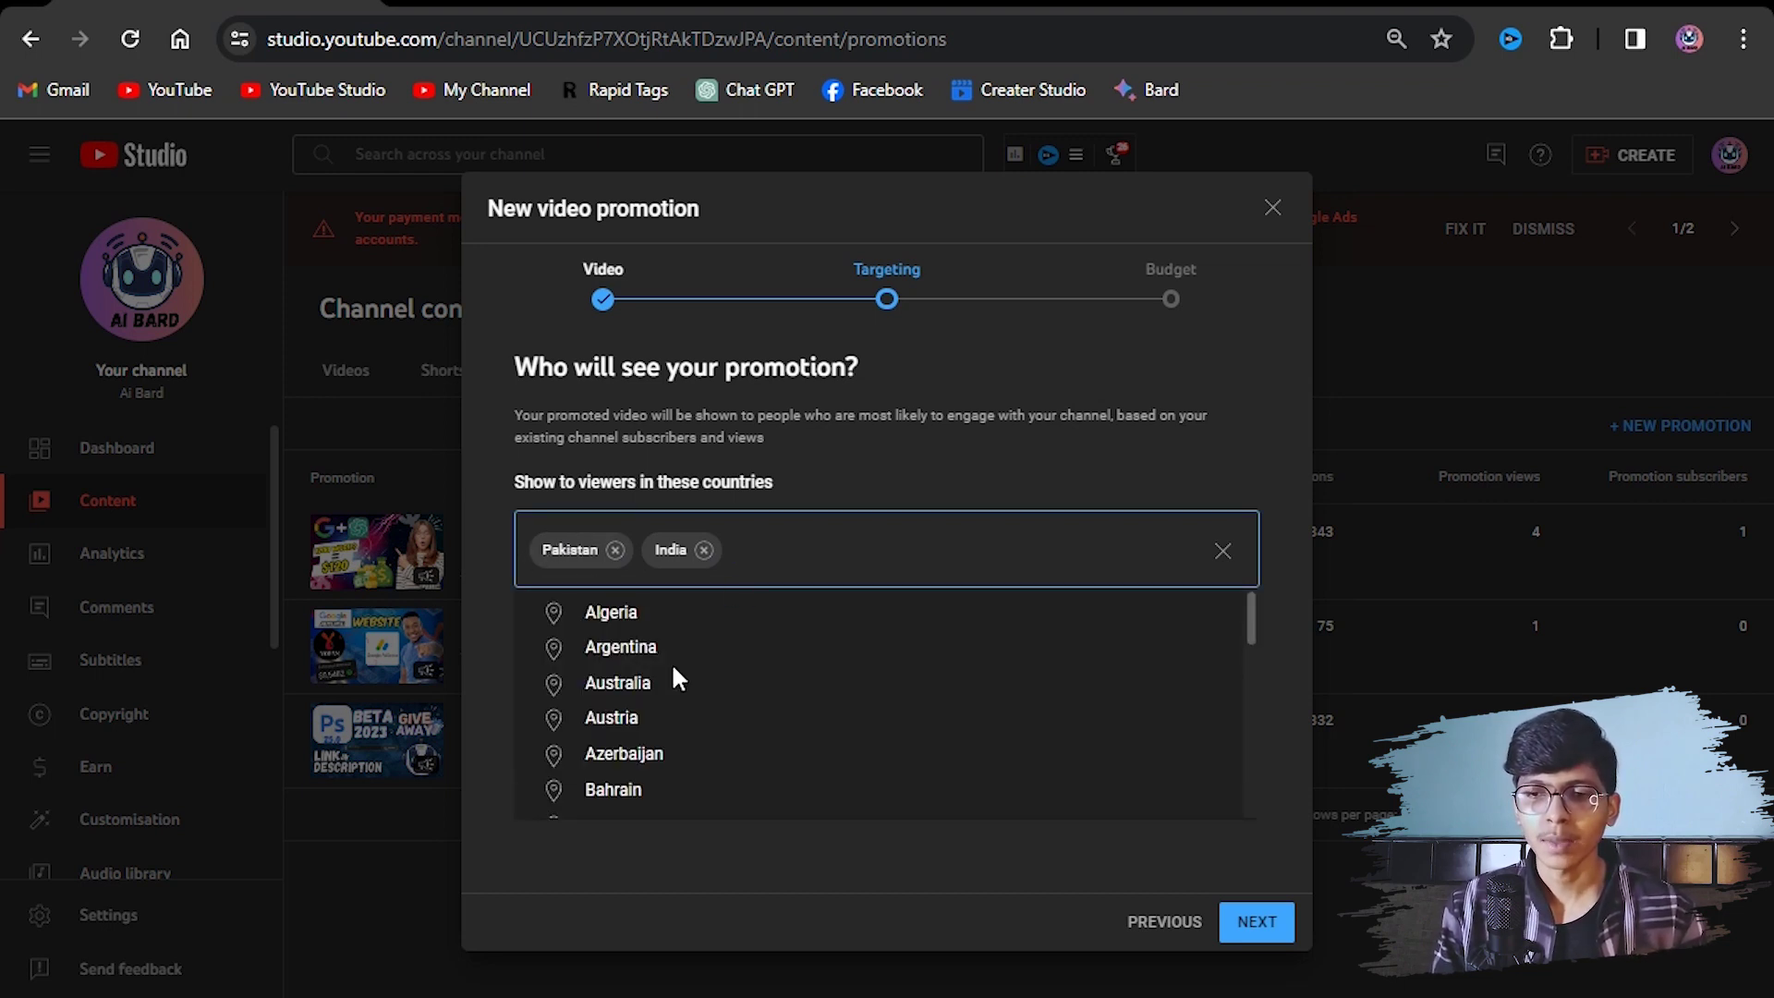
left_click(634, 681)
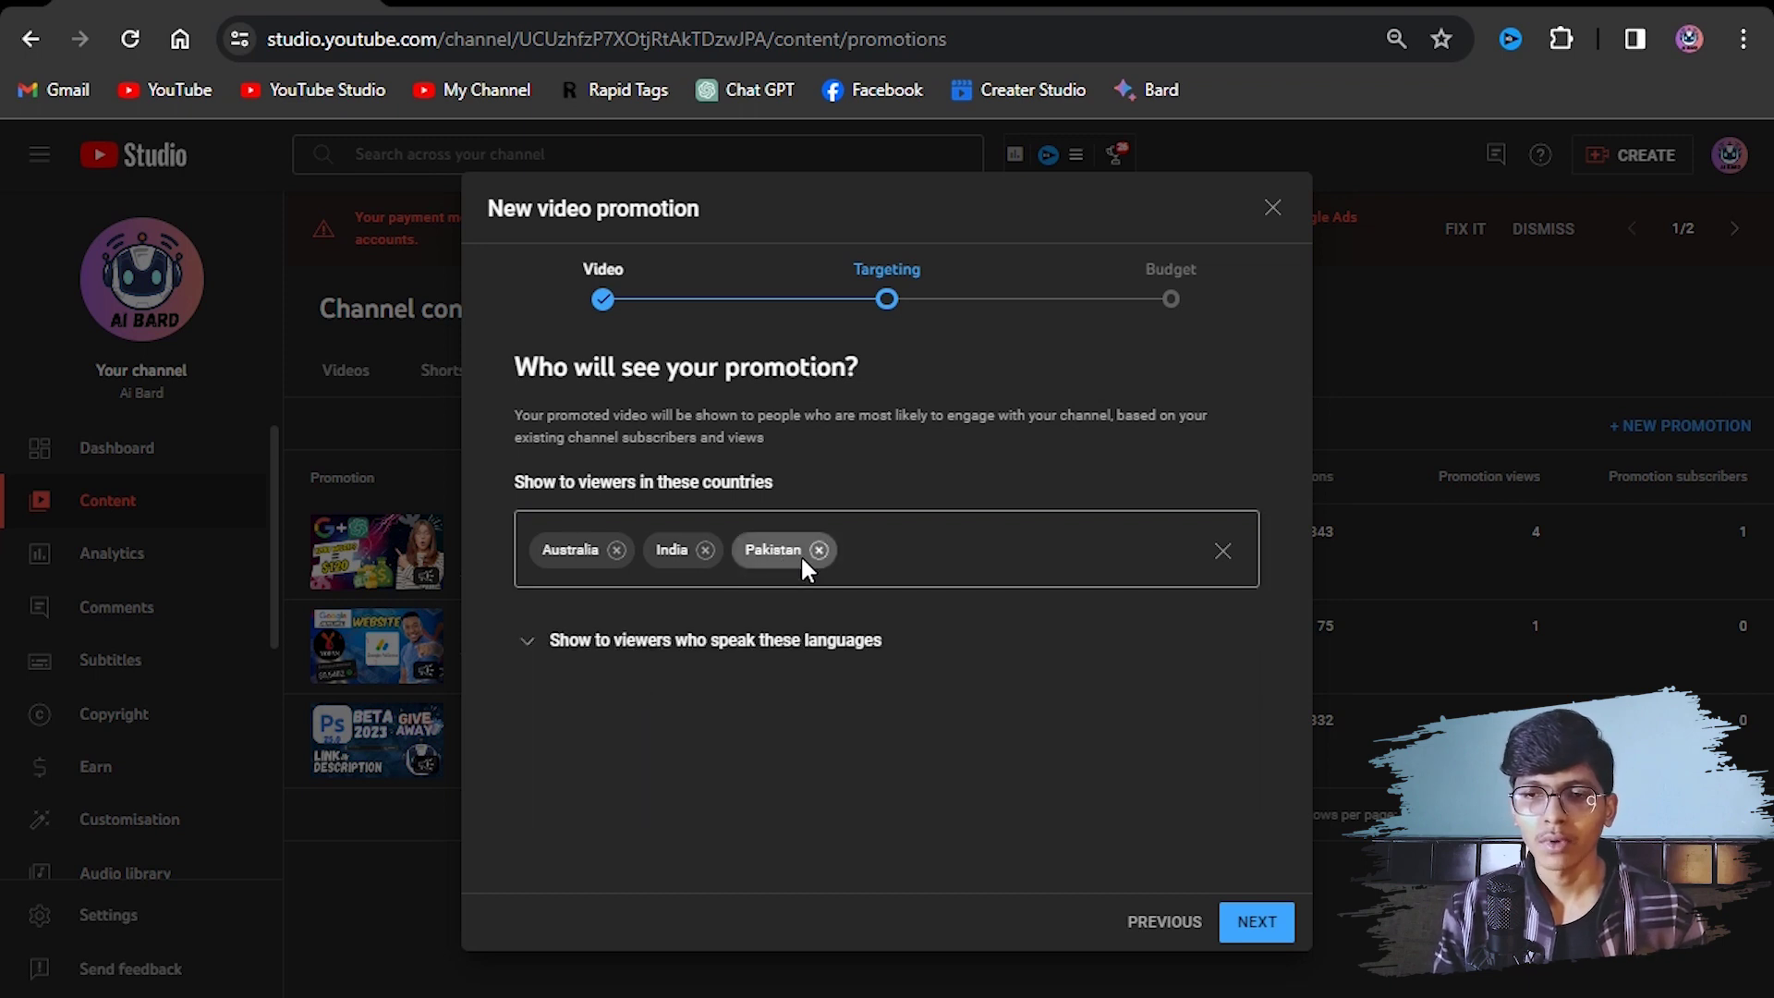
left_click(614, 552)
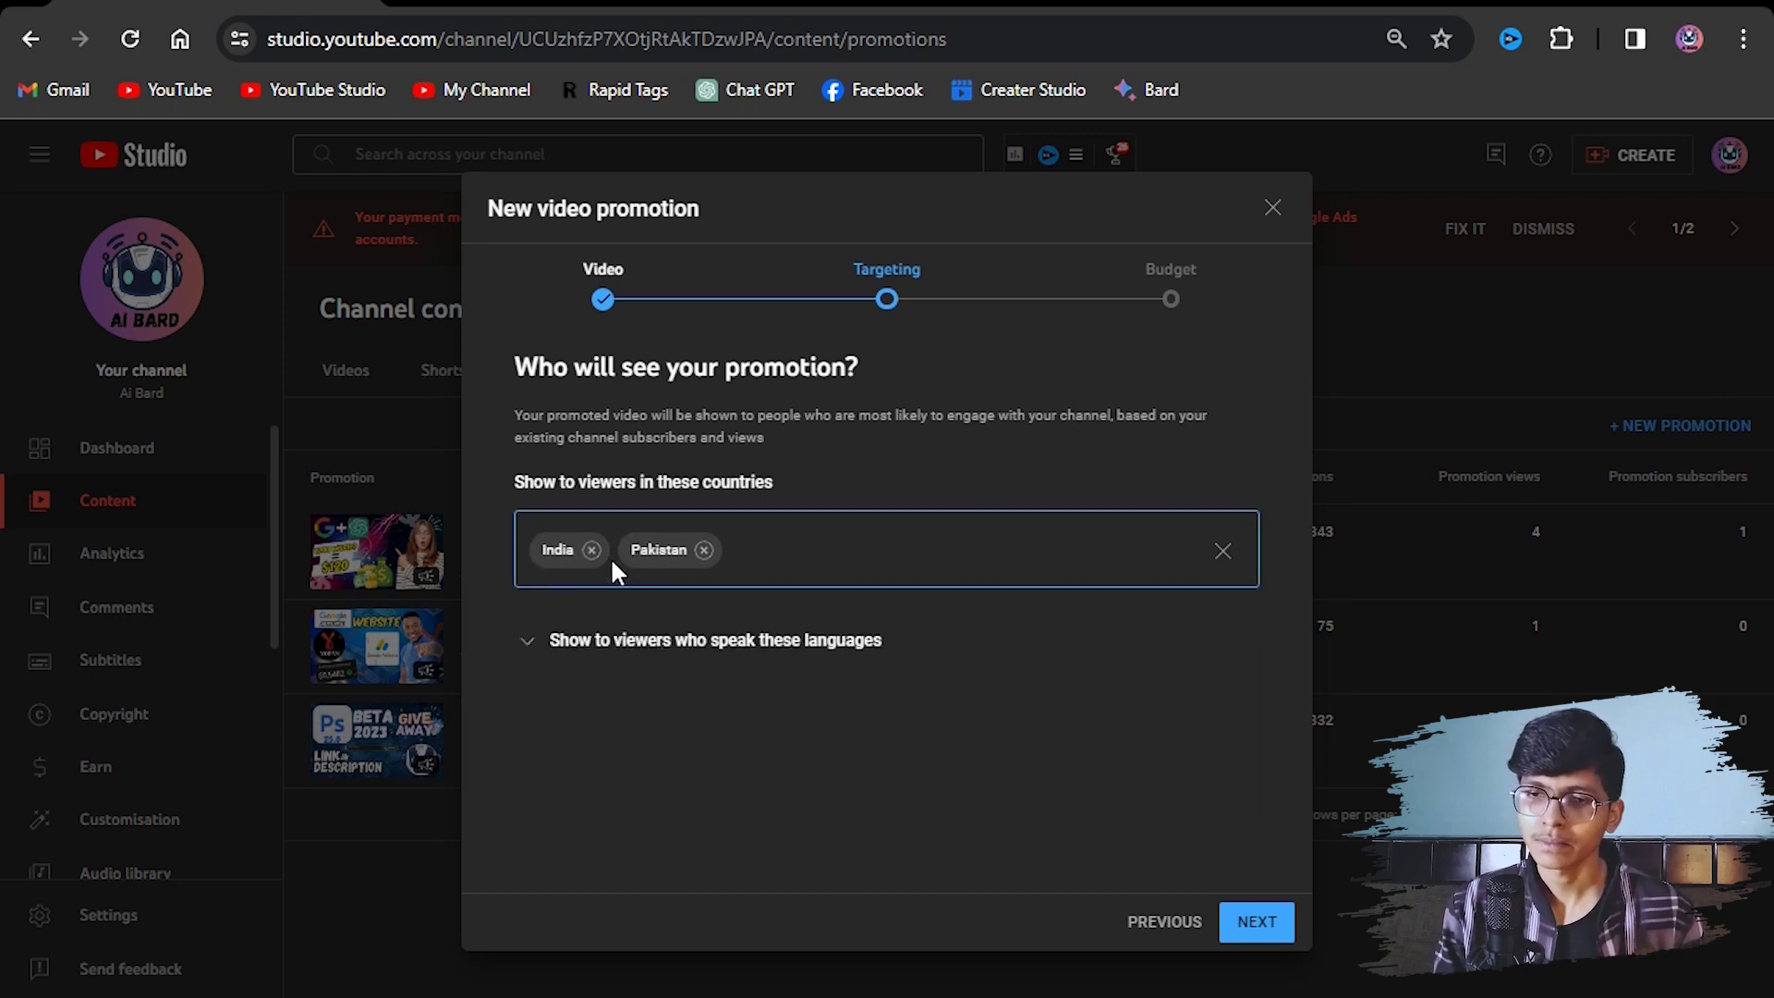
- Add Urdu as a viewer language for the promotion and continue to the budget stage
left_click(529, 639)
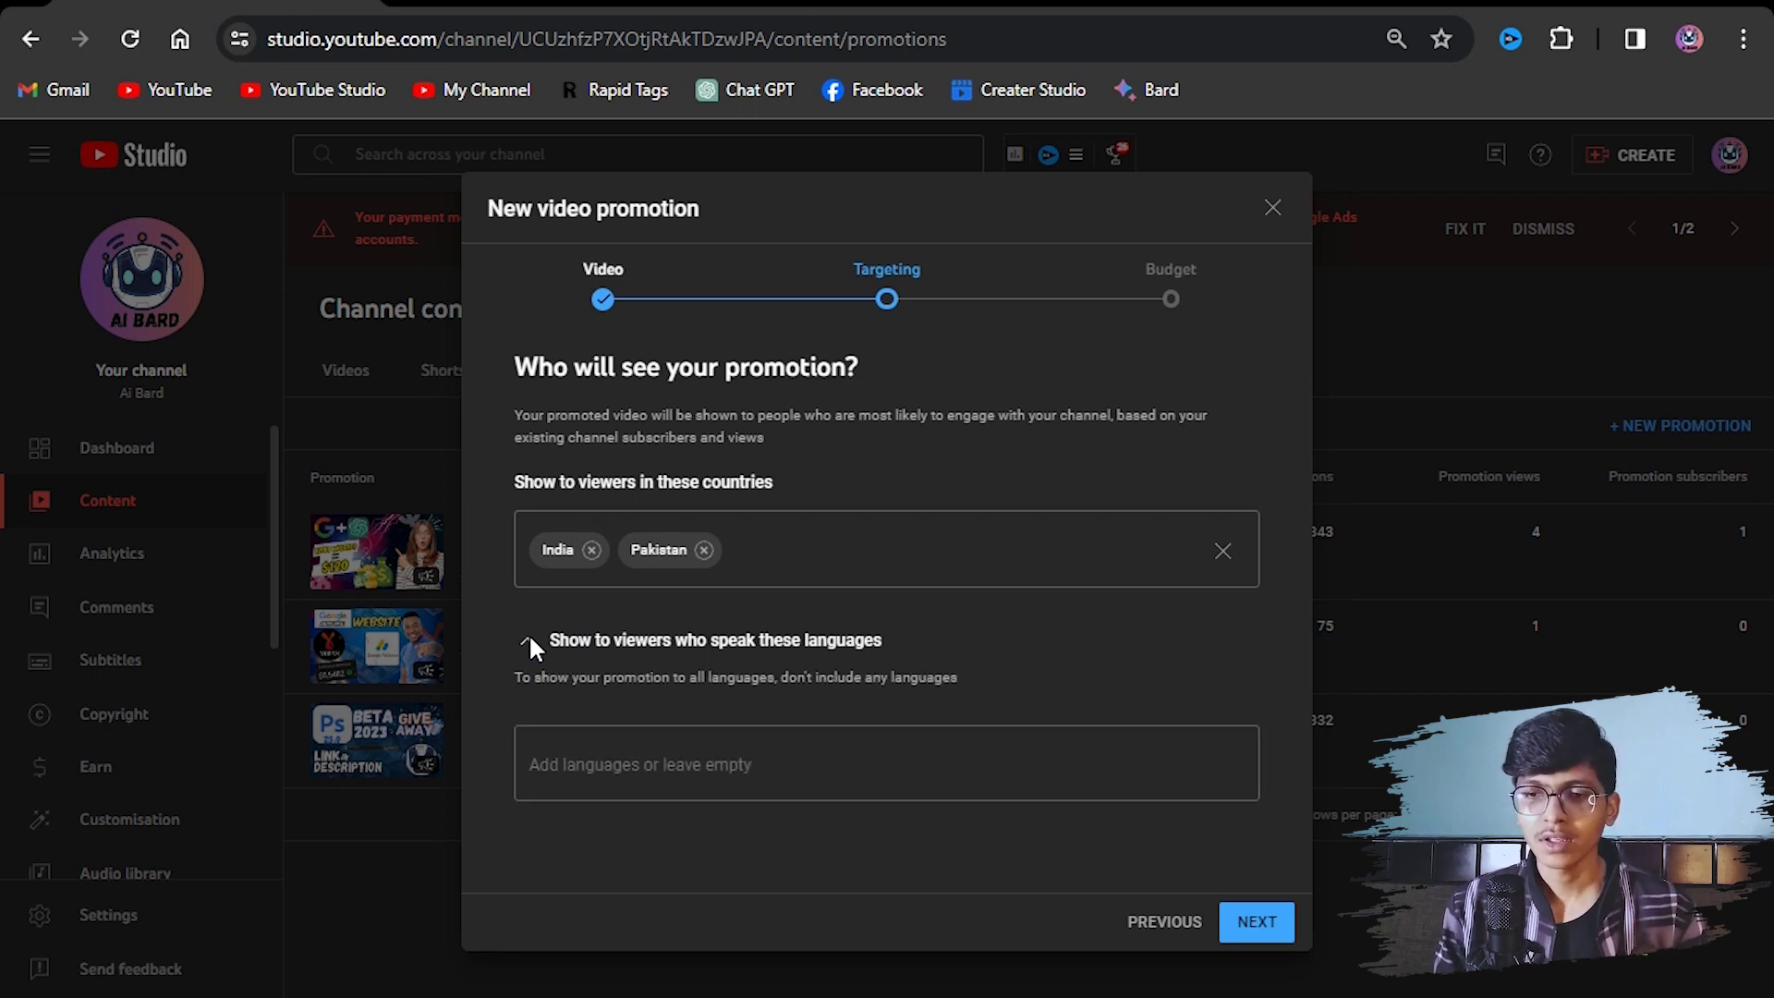
left_click(583, 773)
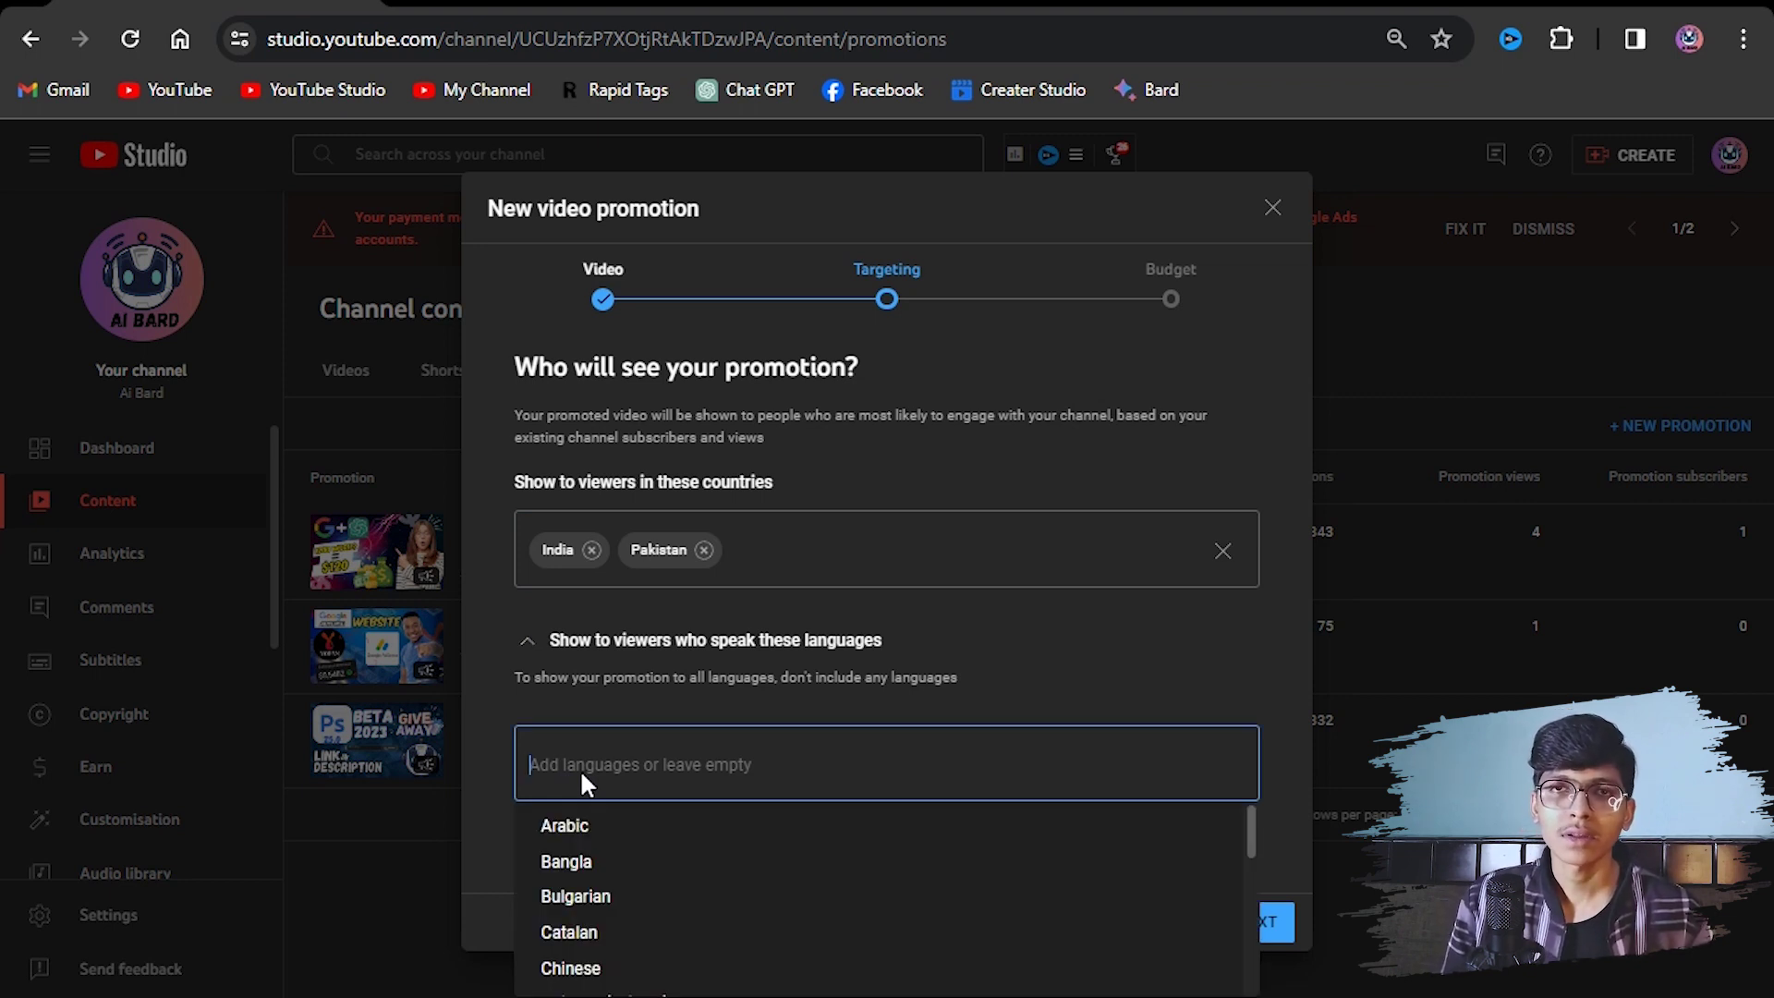
type("urdu")
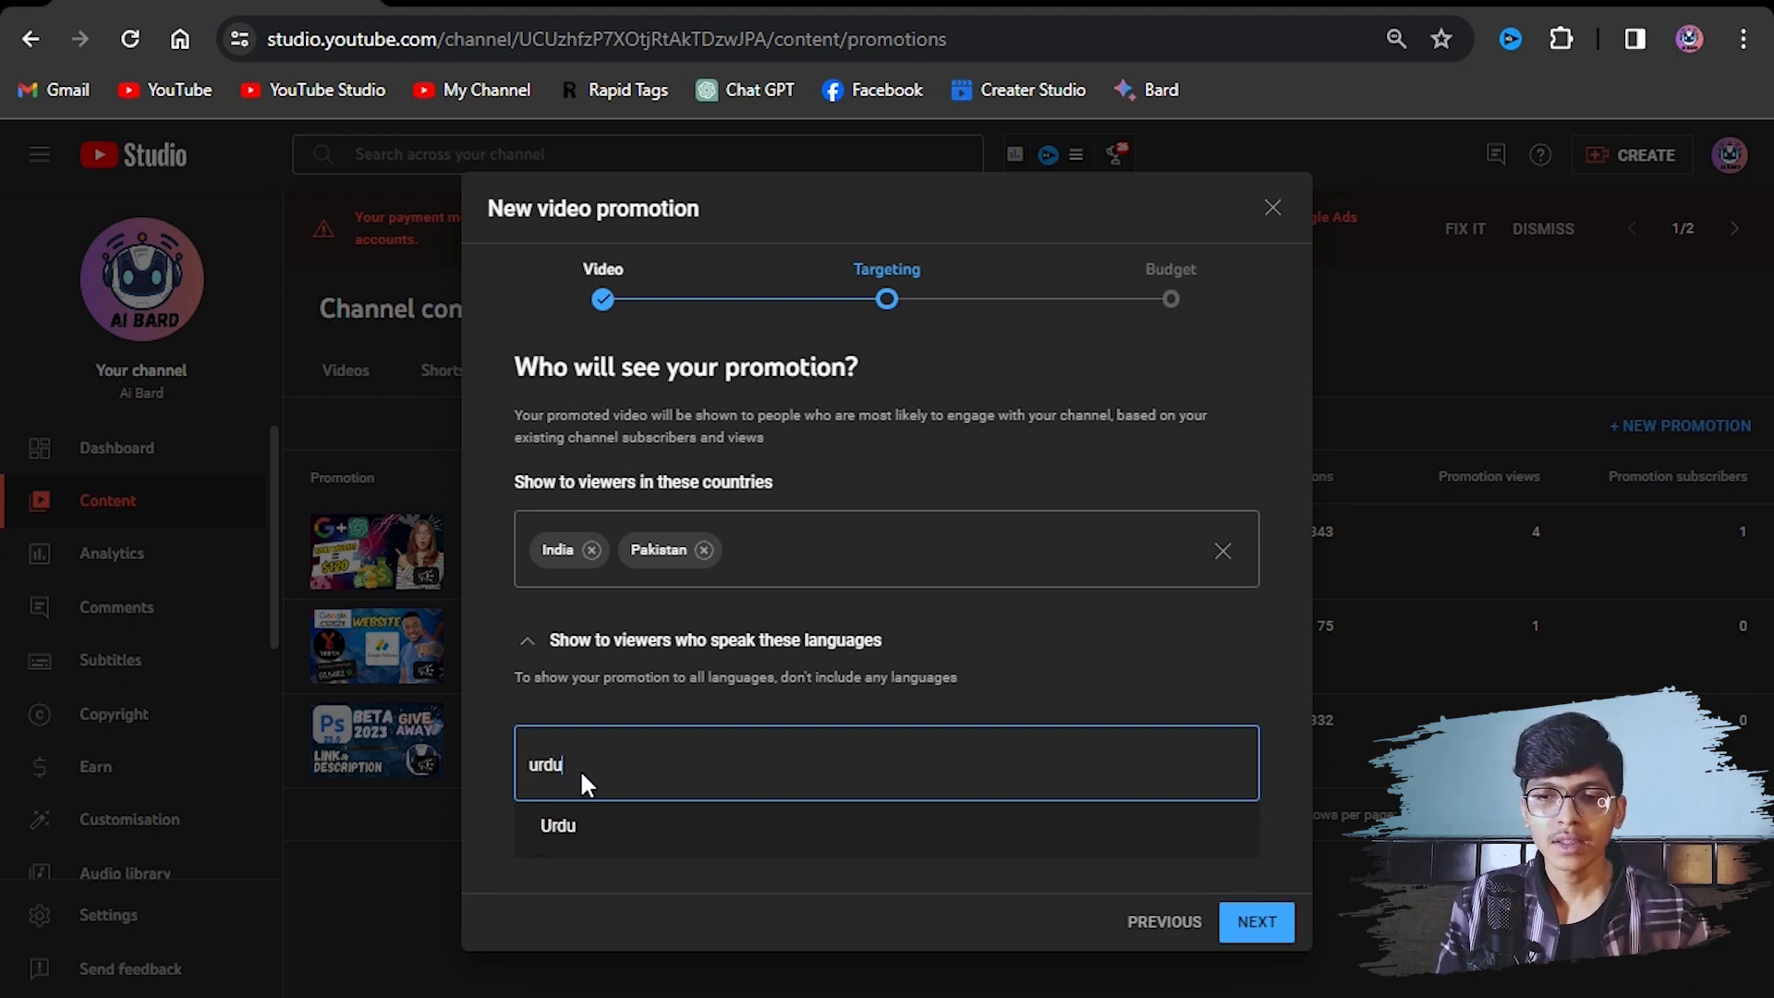
left_click(600, 827)
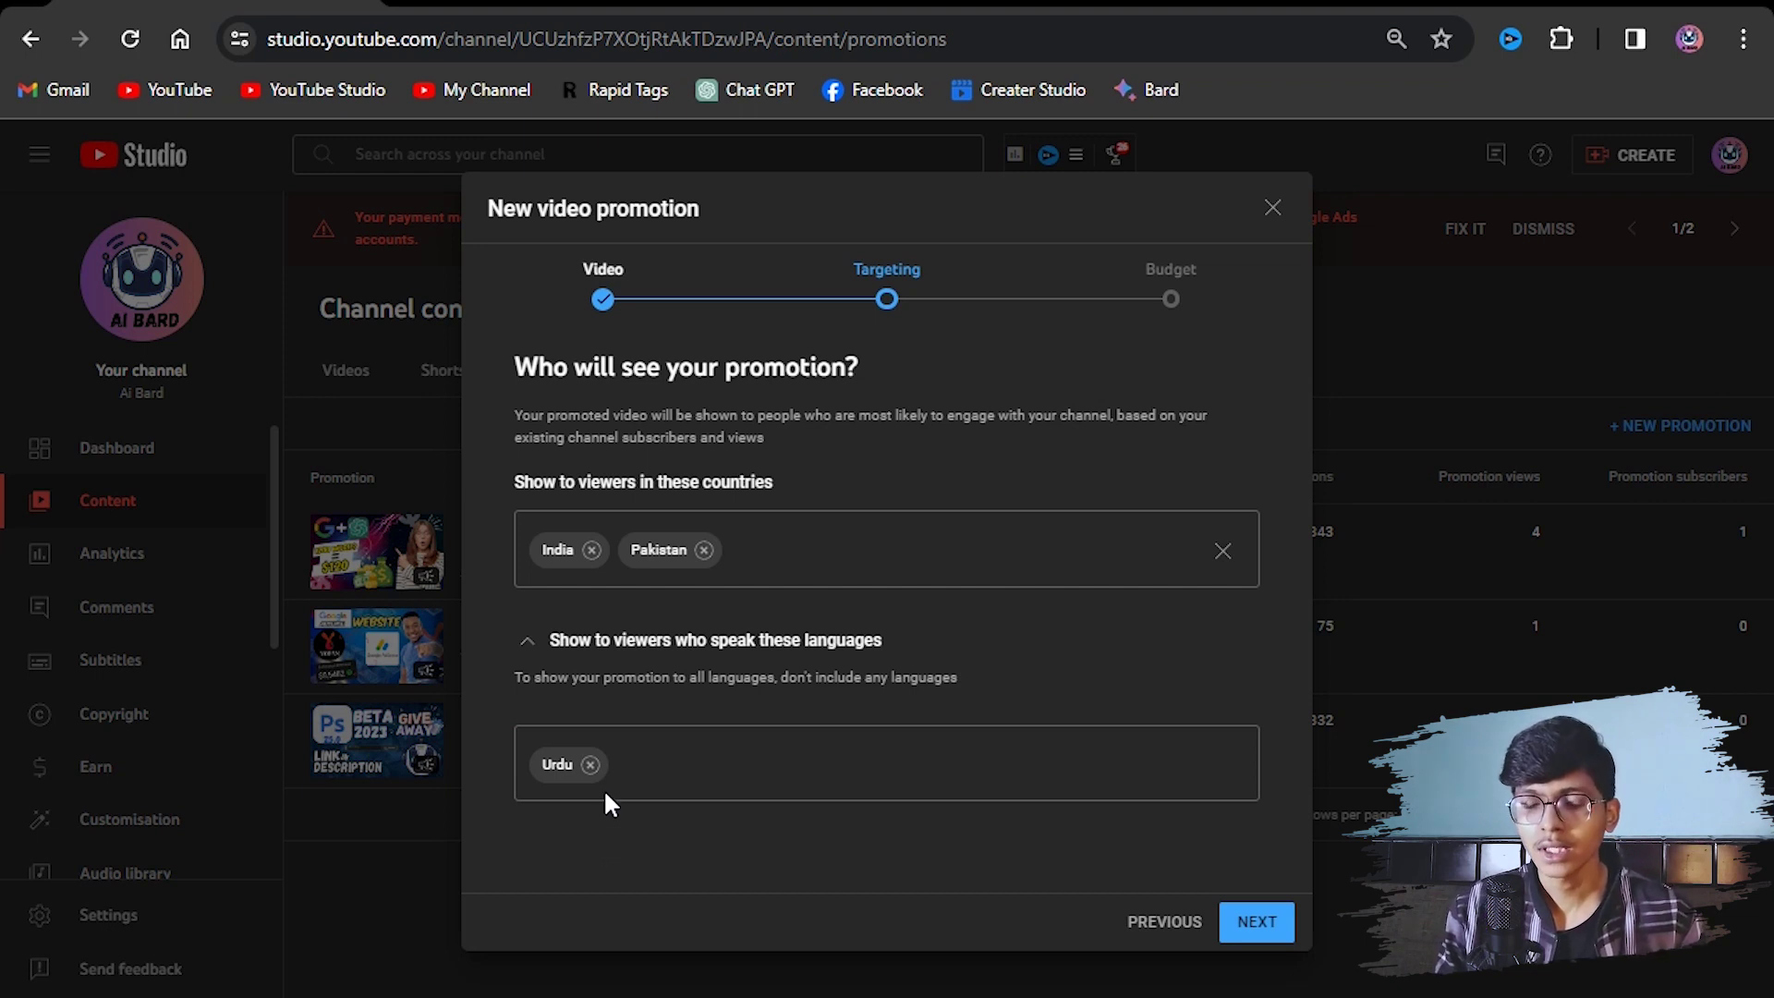
left_click(683, 767)
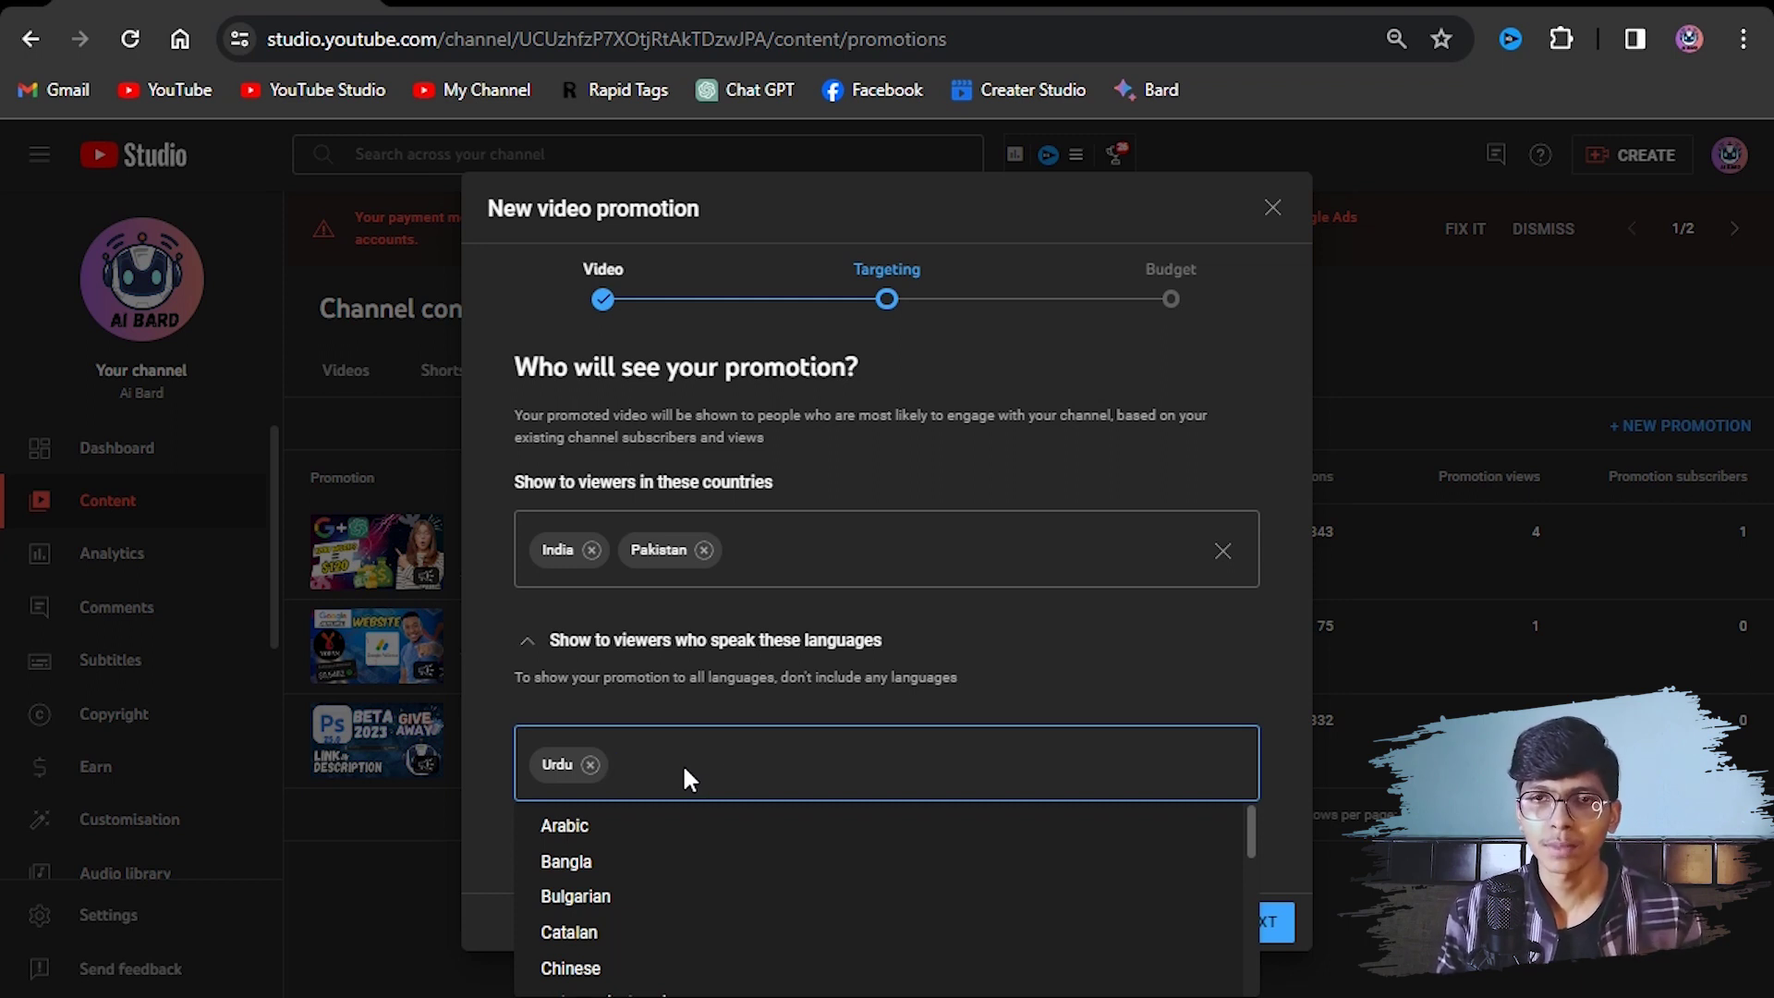
left_click(1115, 651)
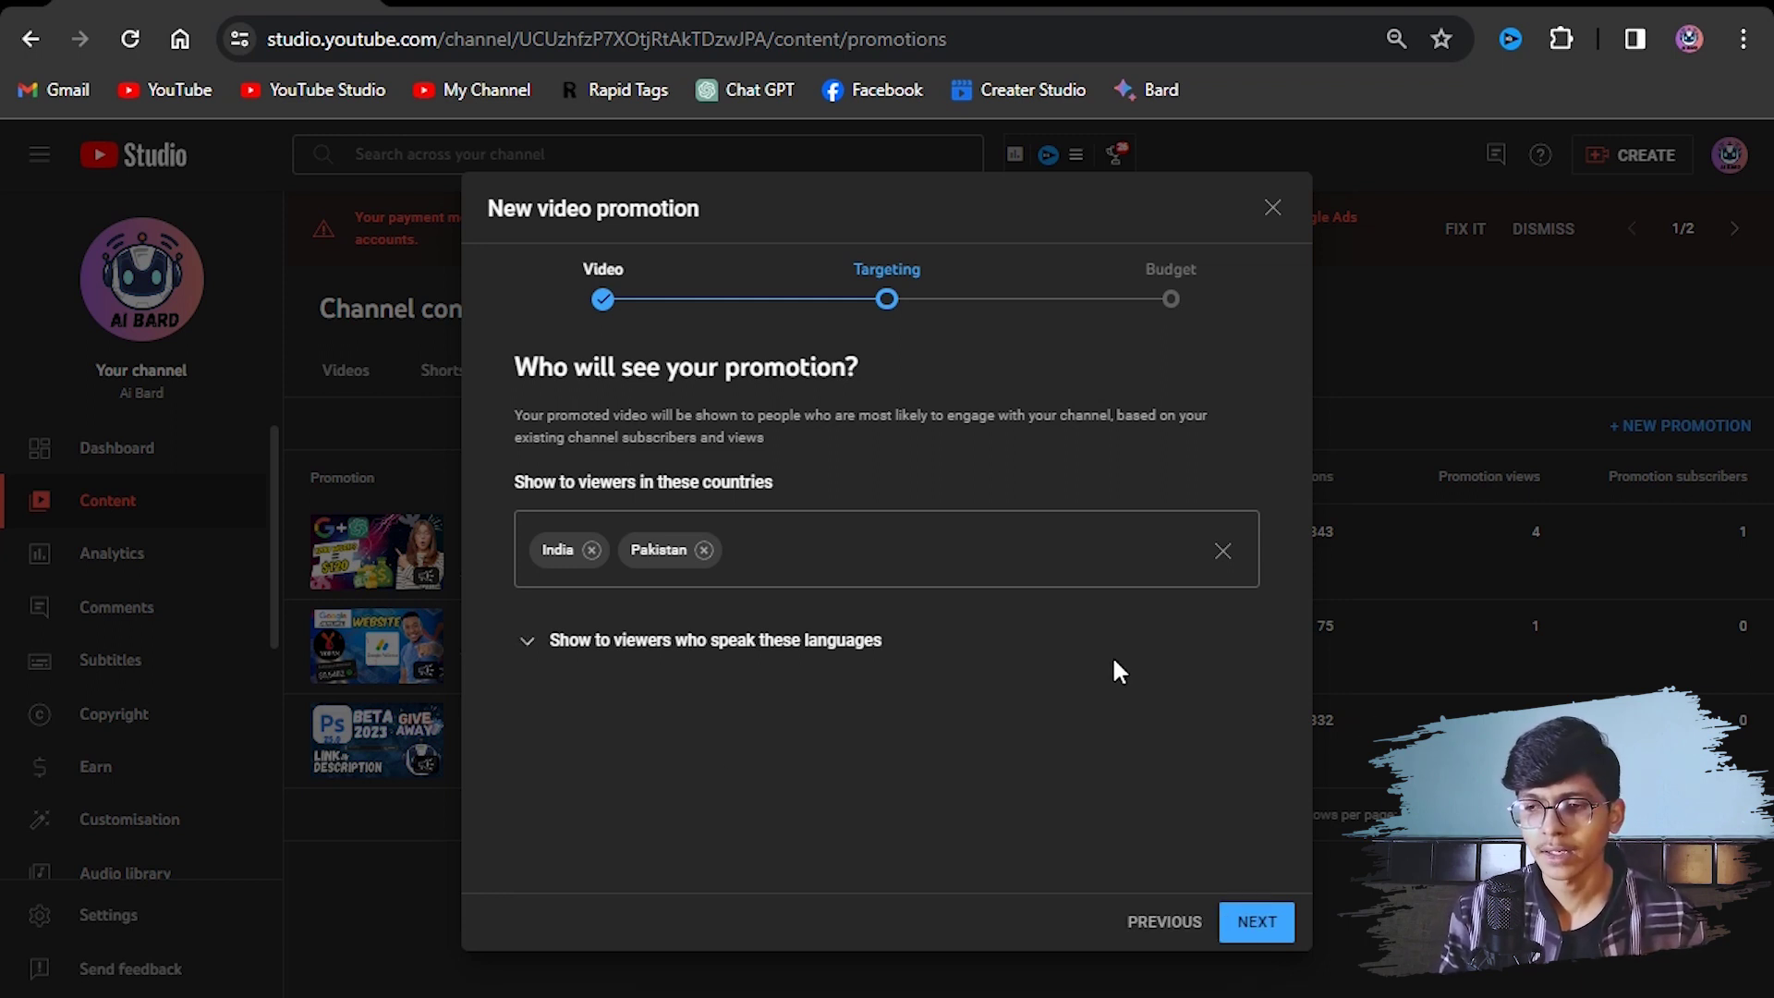
left_click(1262, 910)
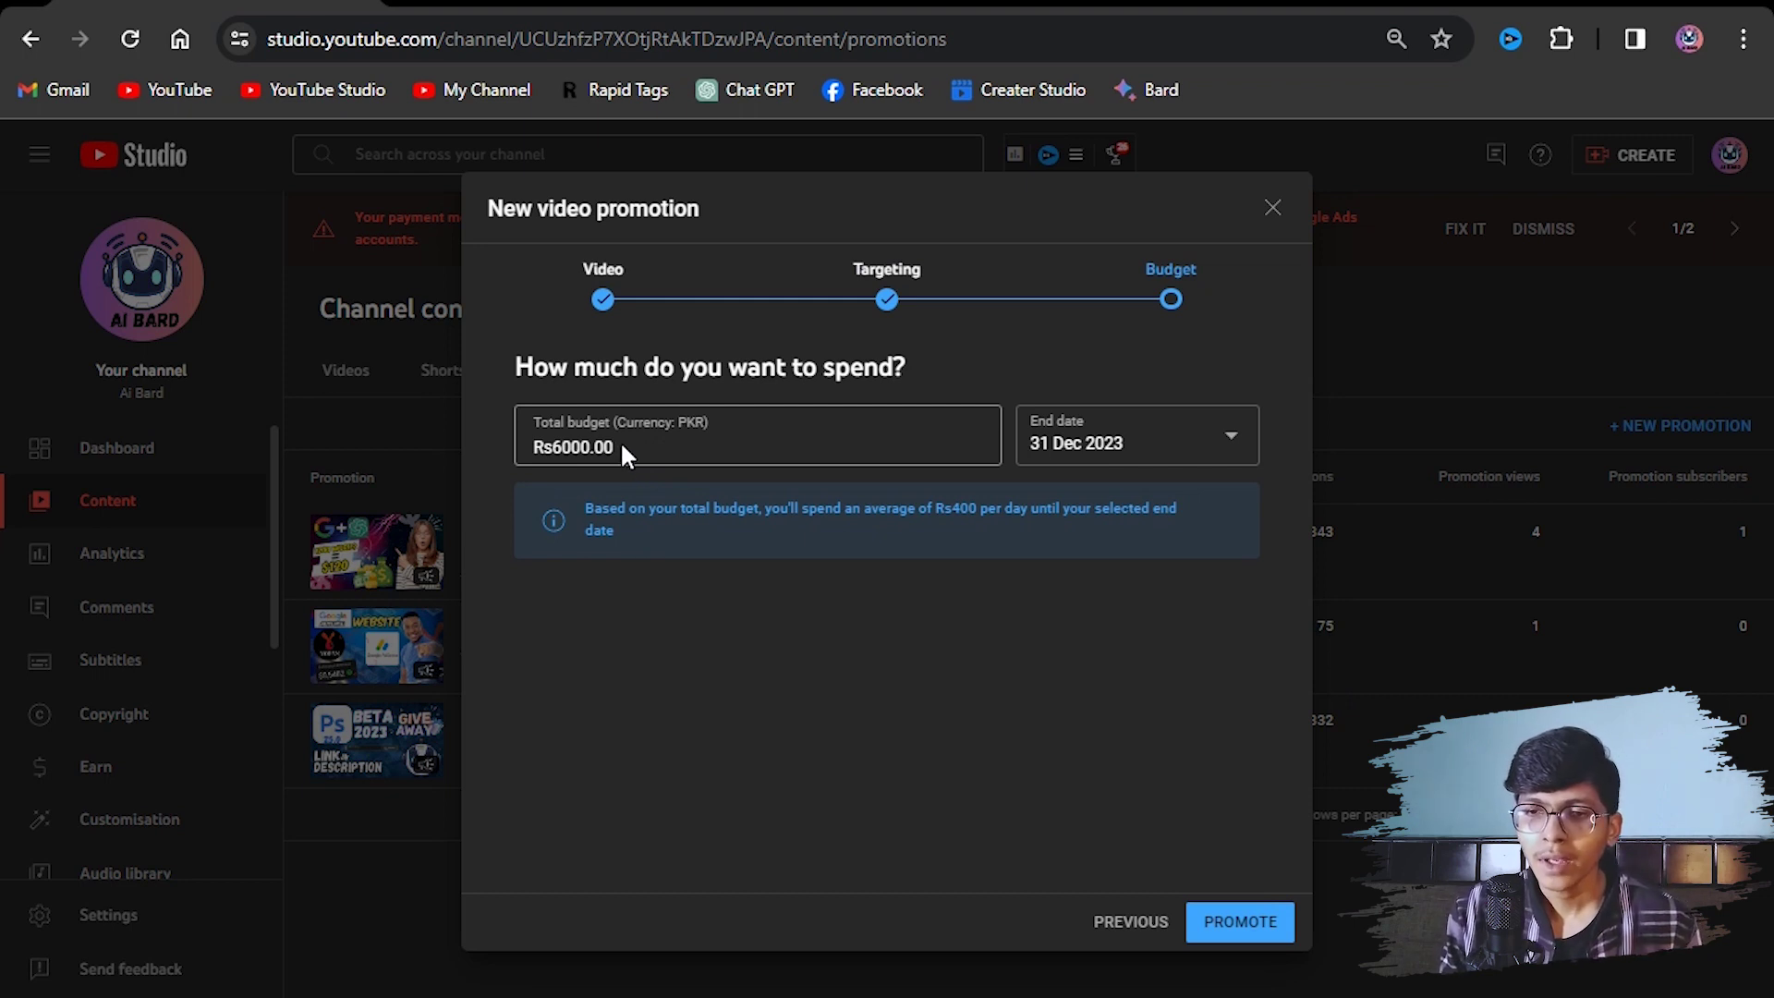
- Set the promotion's total budget to Rs2000
left_click(557, 442)
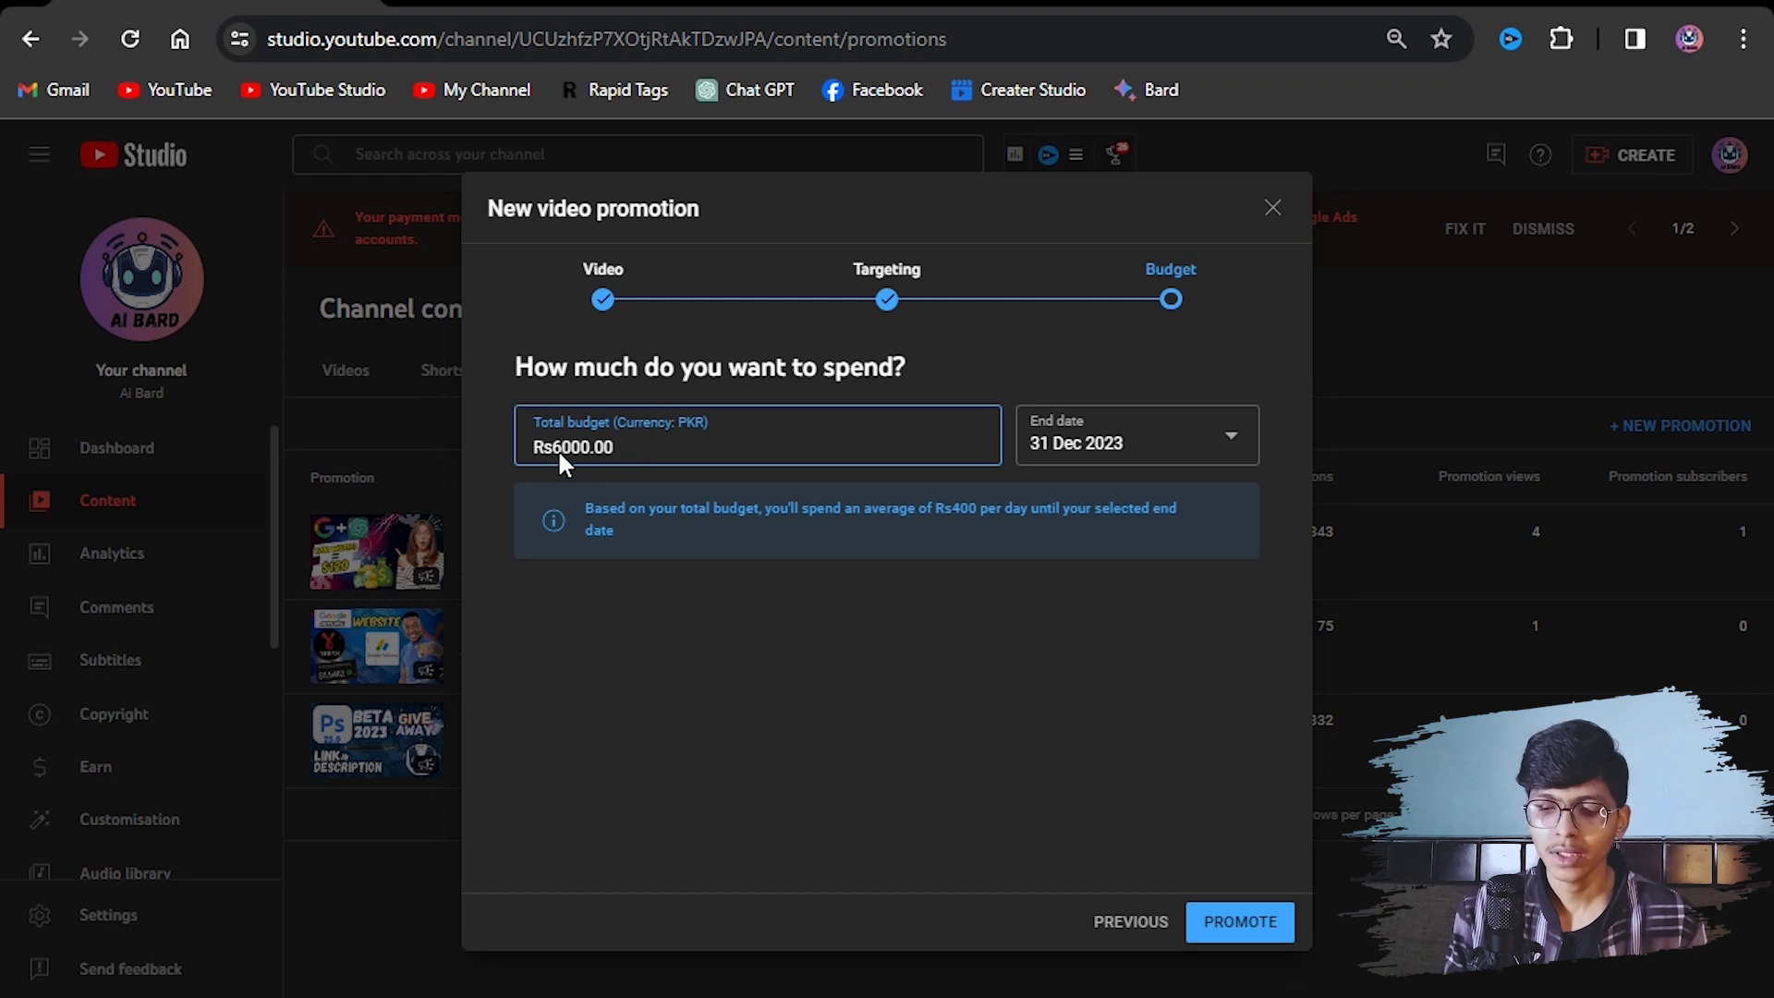
key("Delete")
type("2")
left_click(706, 685)
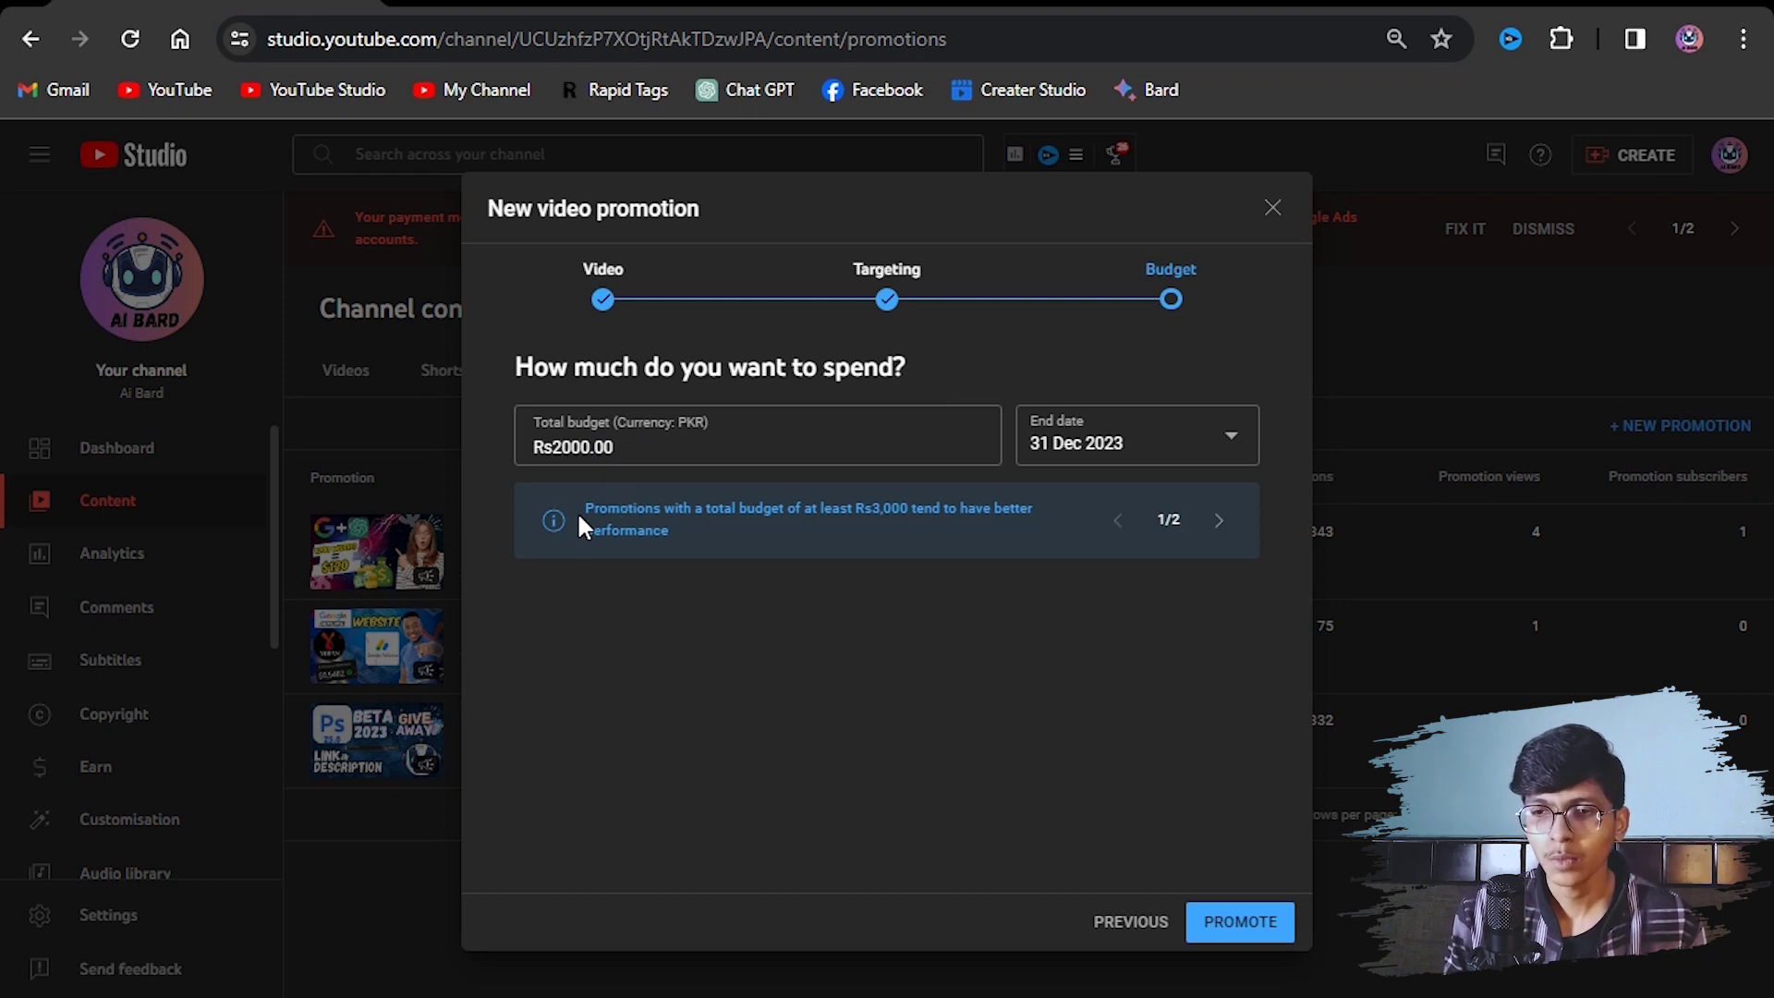
- Set the promotion's total budget to Rs3000
left_click_drag(617, 510, 750, 659)
left_click(754, 669)
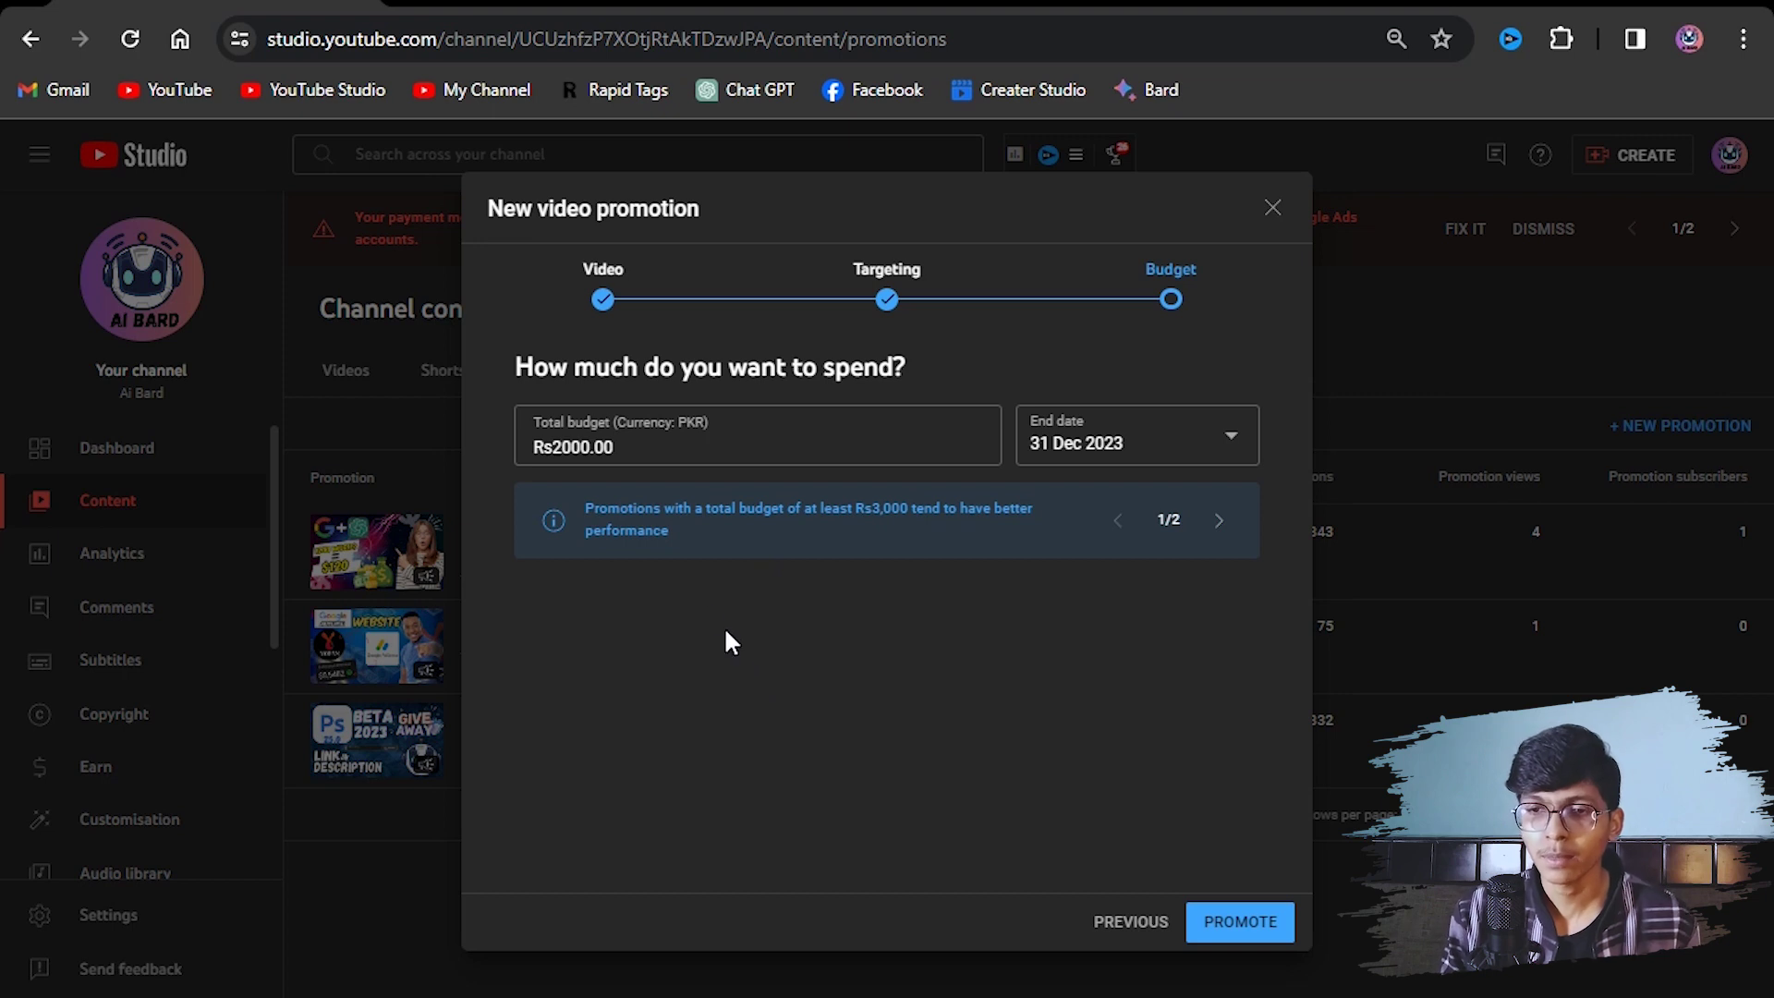
left_click(563, 442)
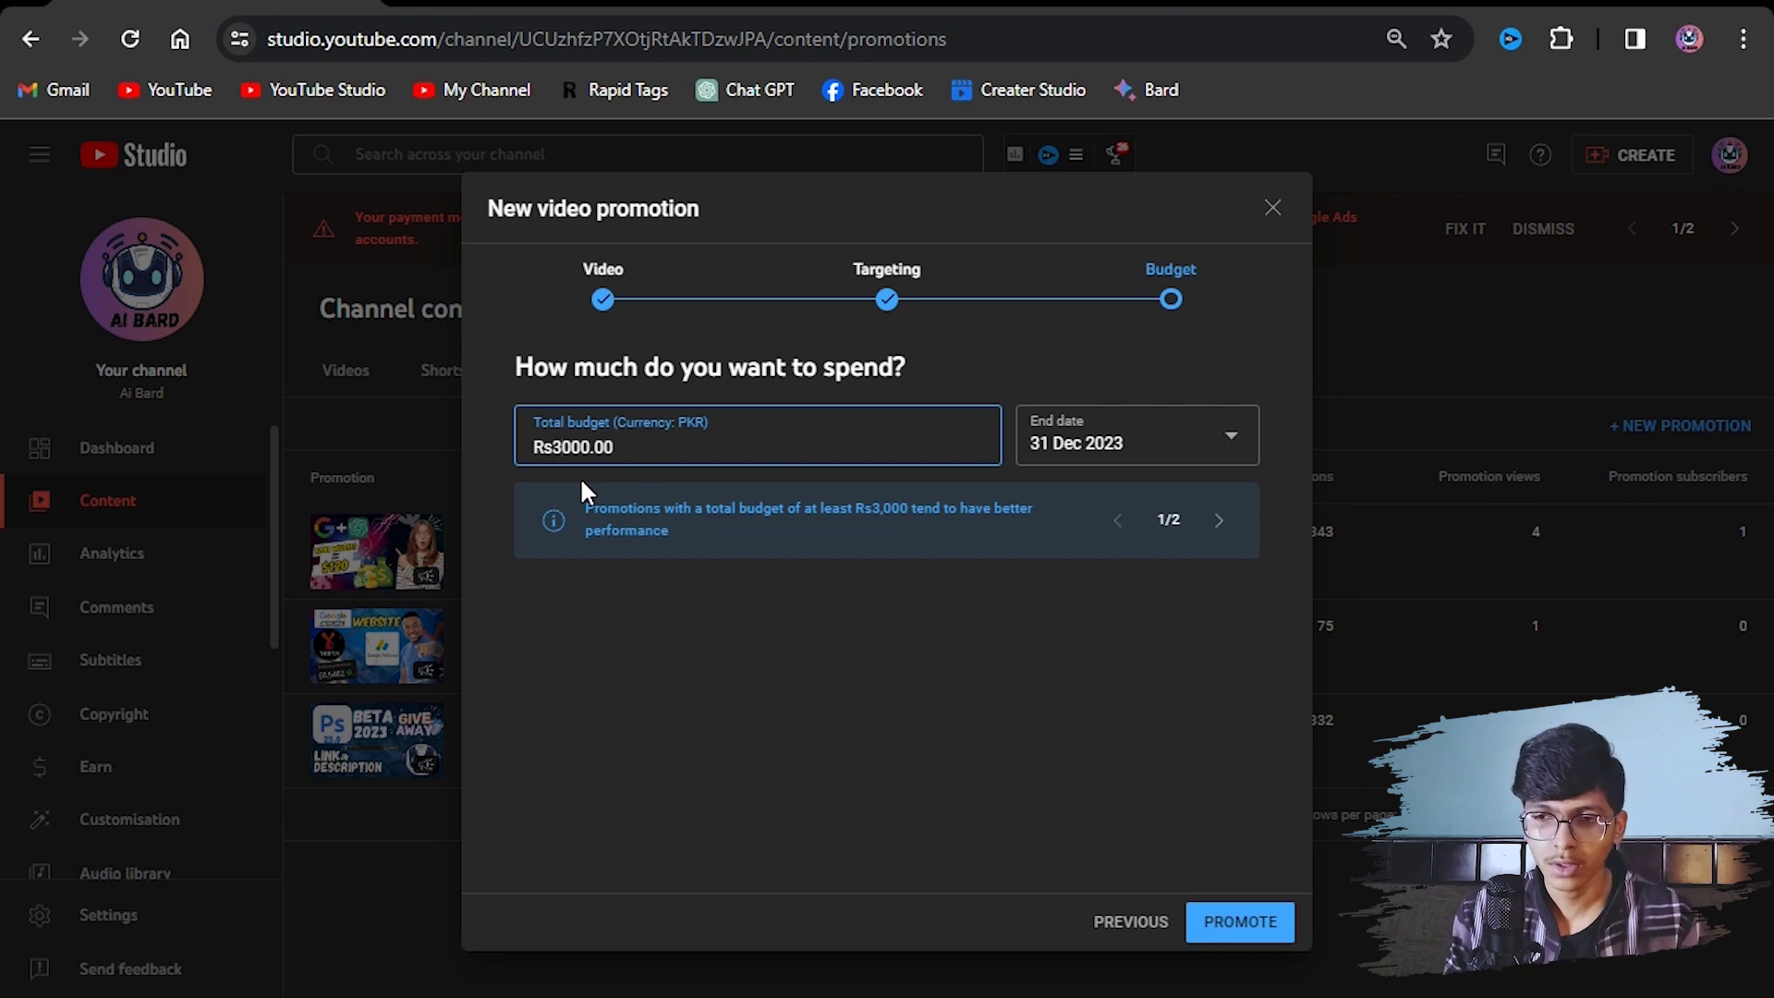
left_click(968, 696)
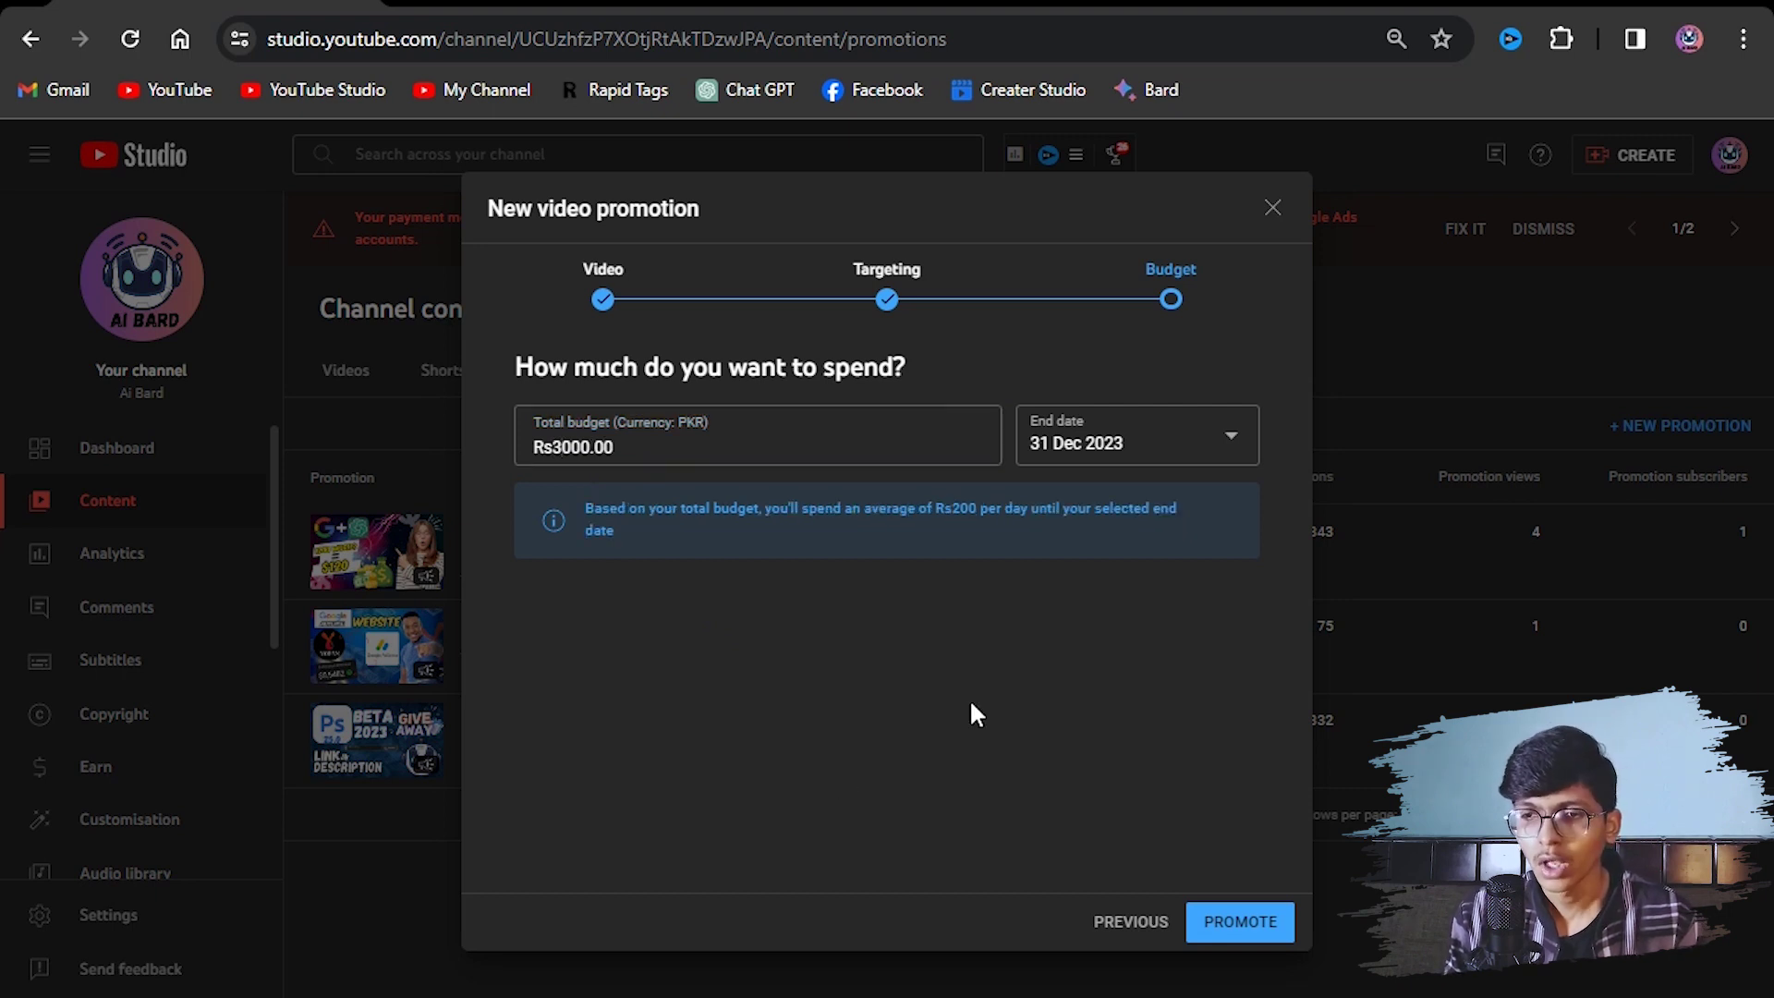
- Set the promotion's end date to 30 Dec 2023 and submit the promotion
left_click(1077, 446)
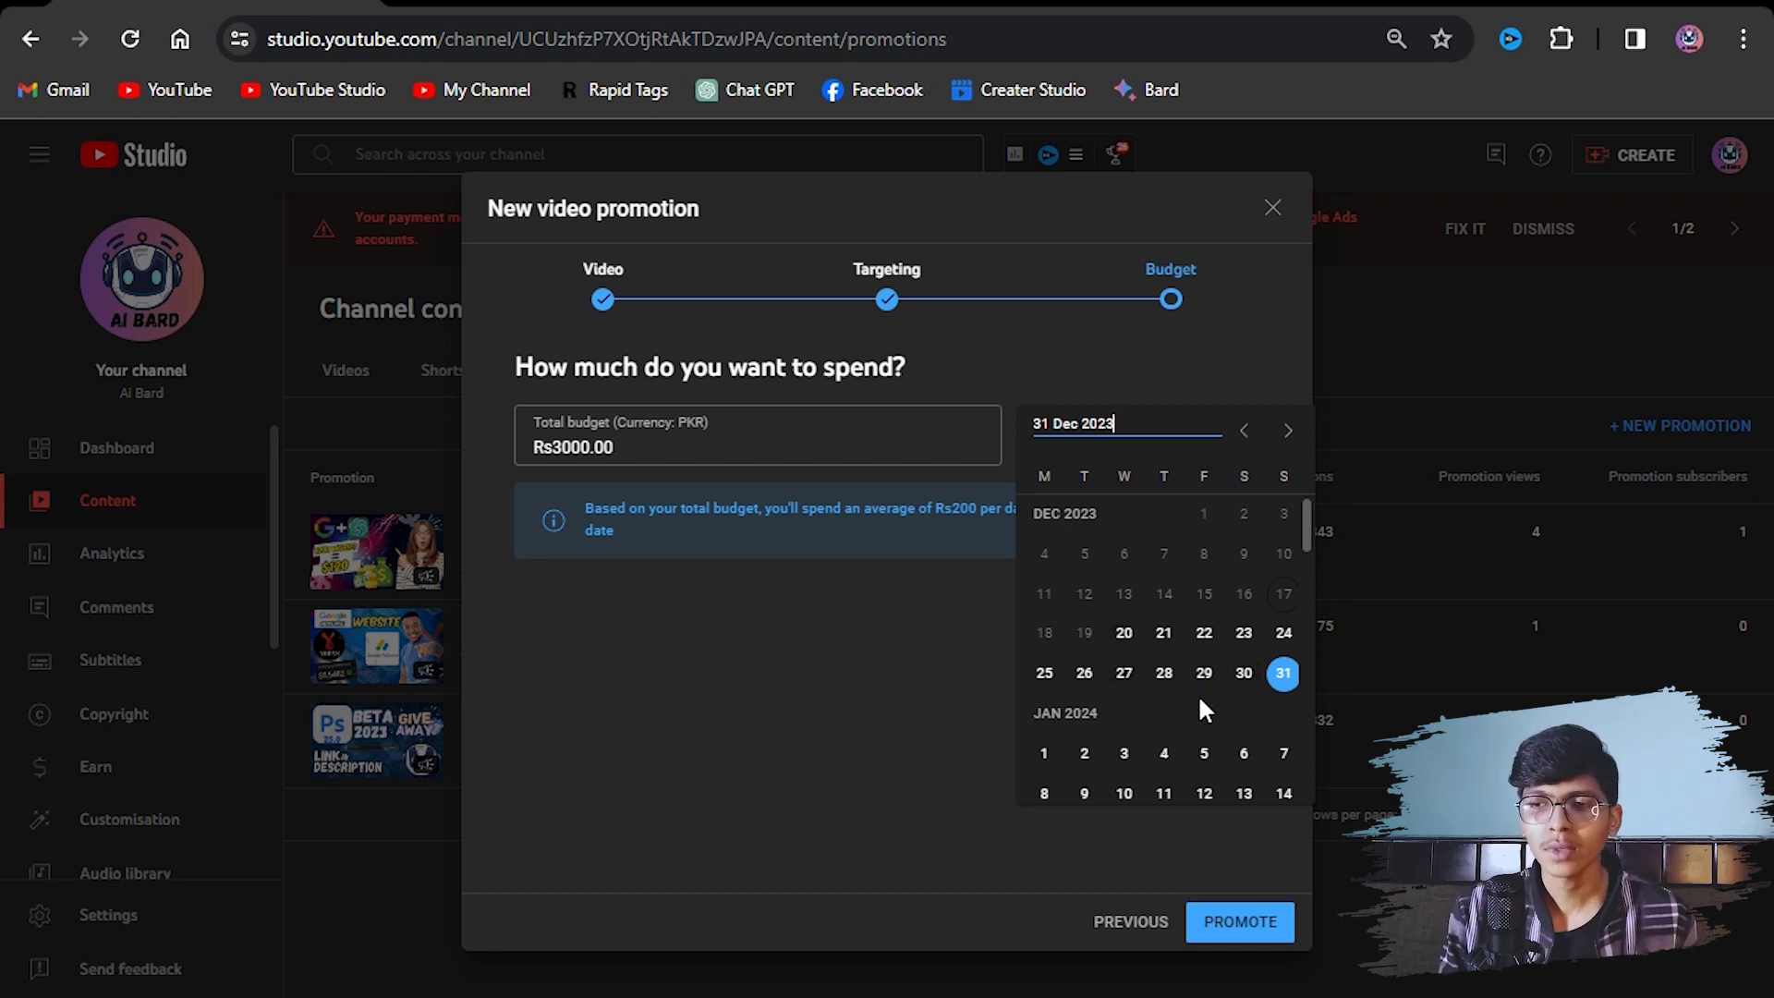
left_click(1244, 673)
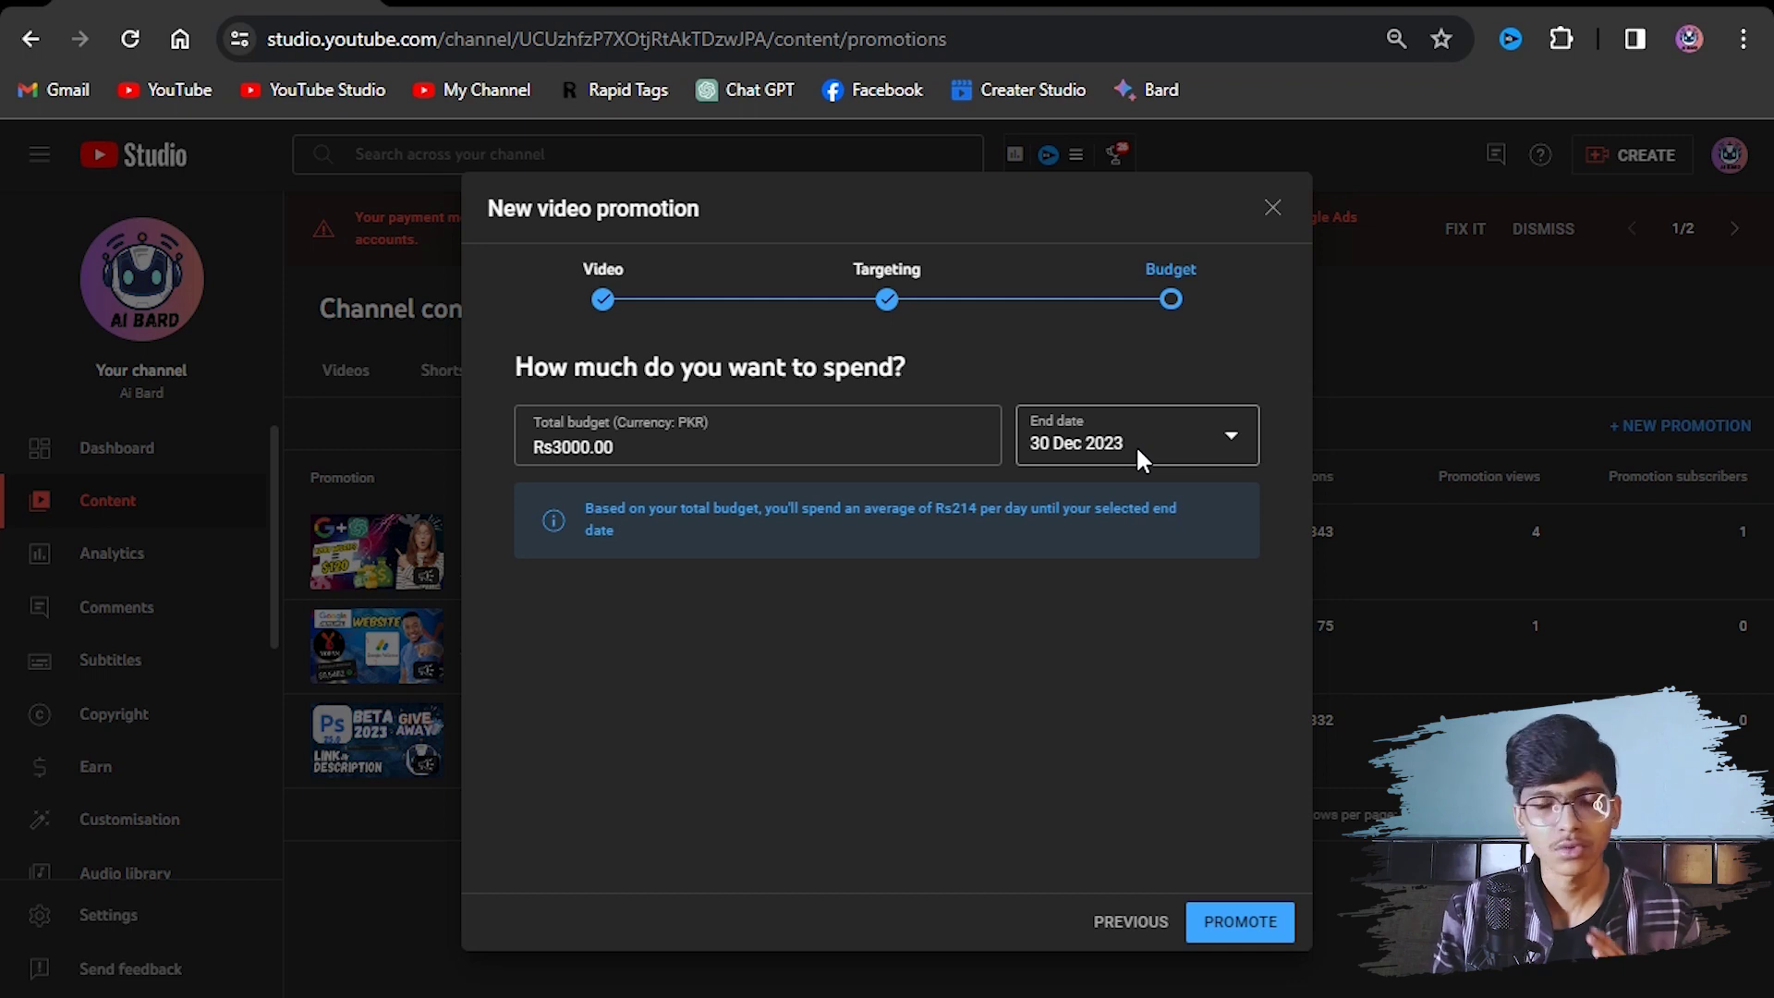
left_click(1240, 920)
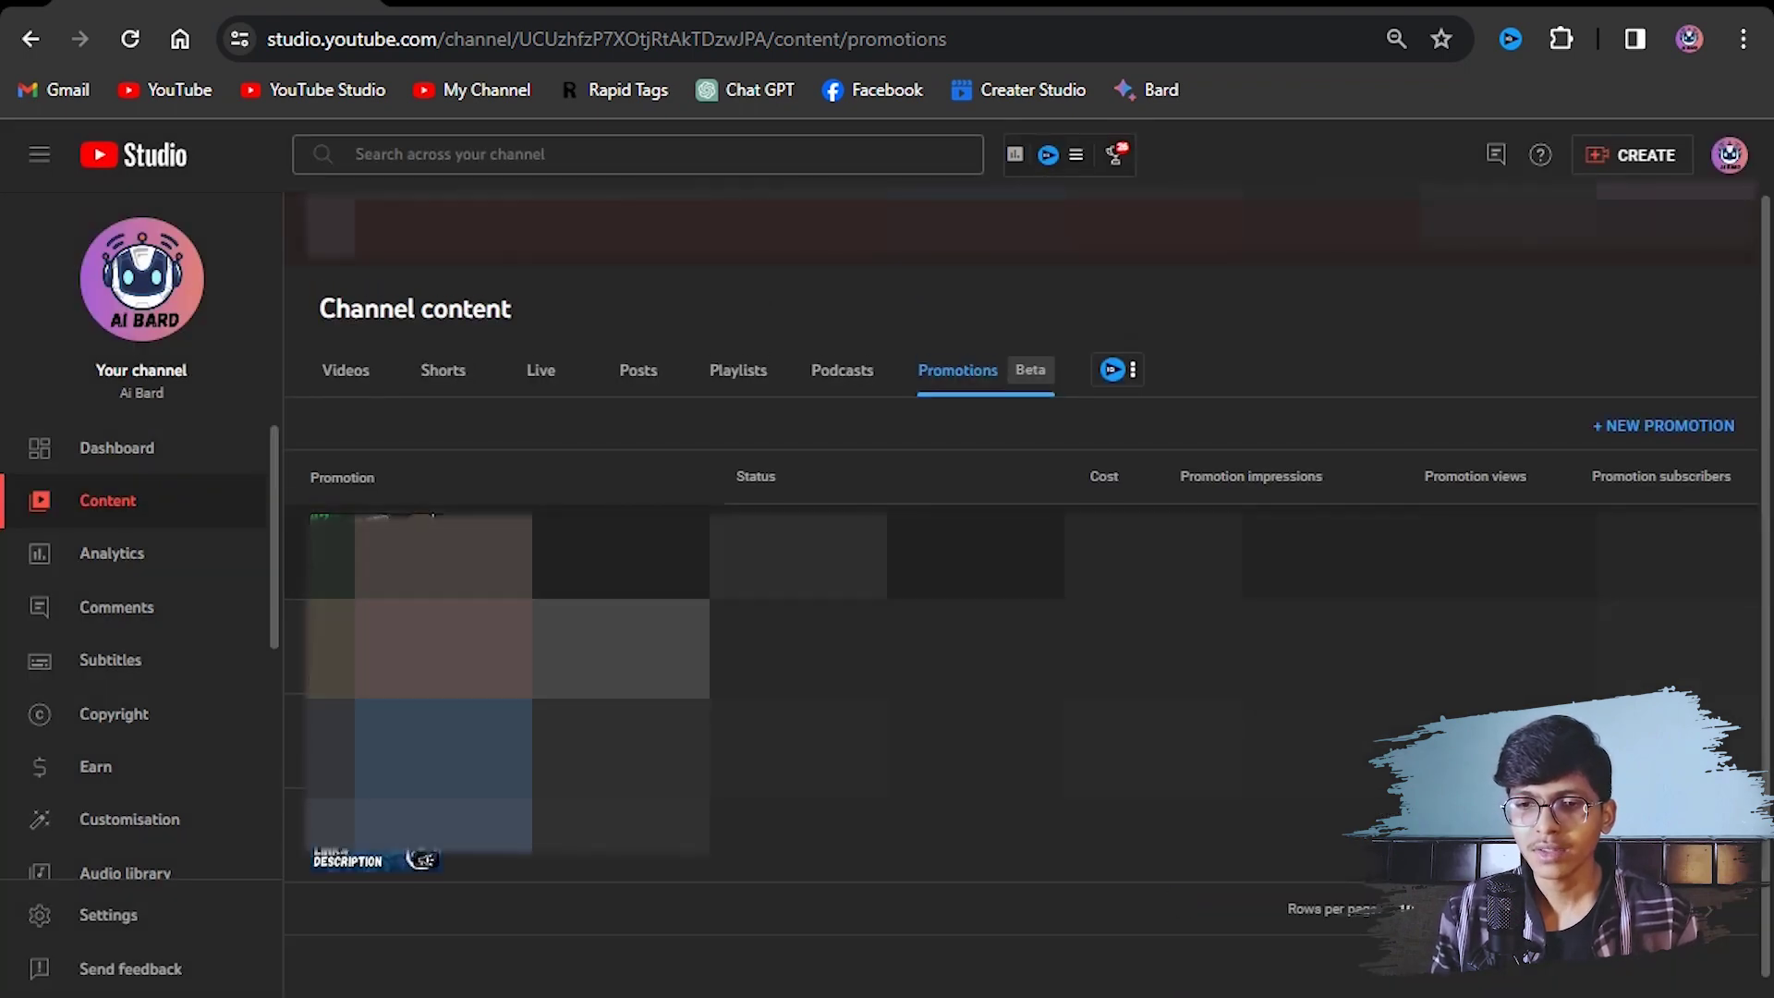
- Open the new Fiverr profile promotion and review its status, targeting, budget and promotions support details
left_click(489, 580)
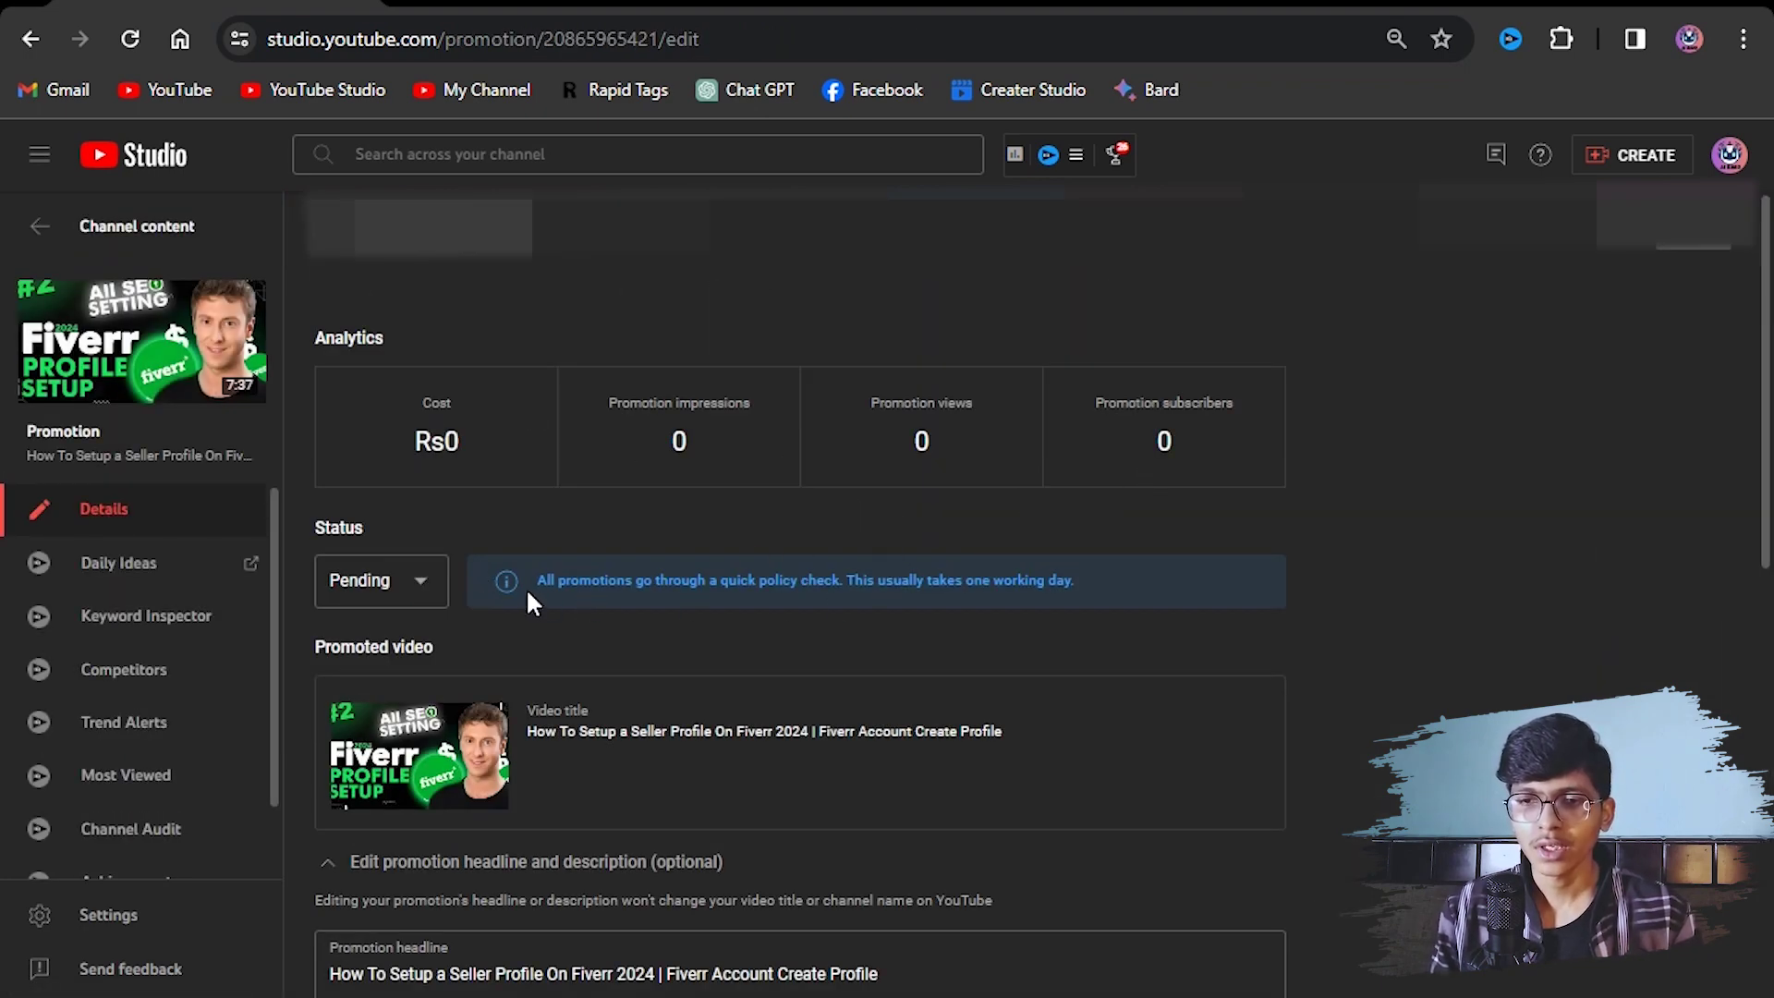
scroll(482, 597, "down", 10)
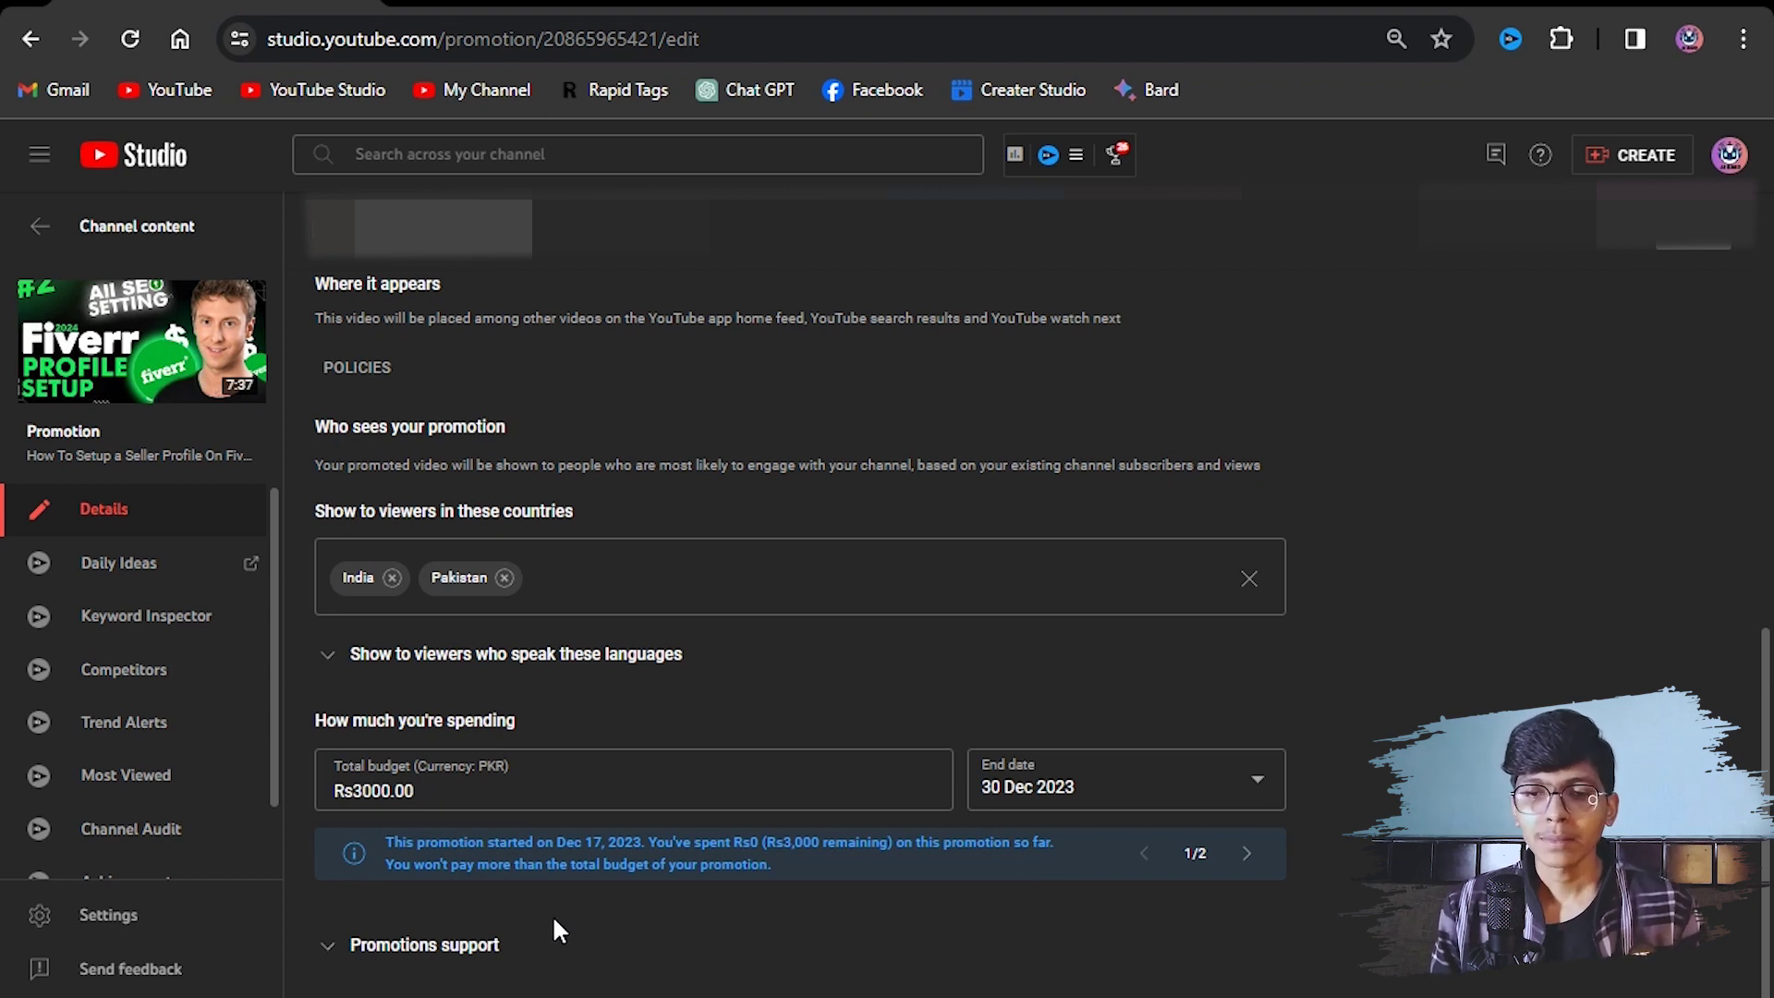
left_click(328, 945)
scroll(442, 865, "down", 2)
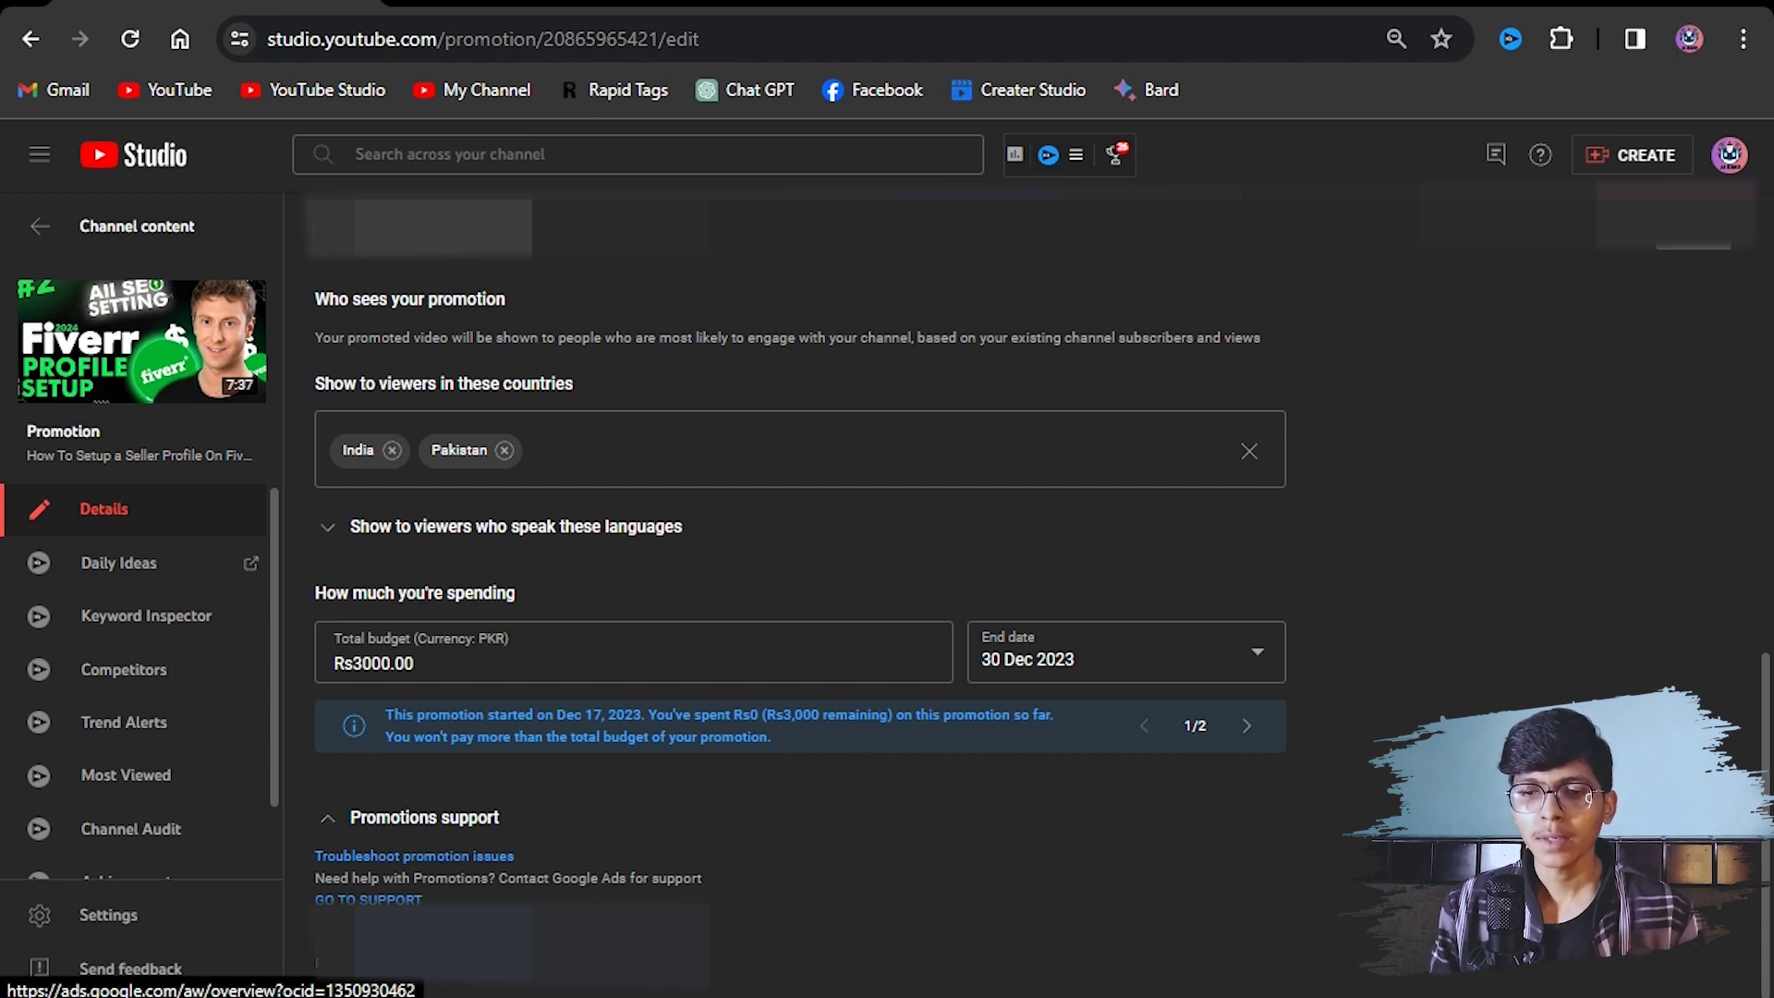
- Switch to Google Ads, open the billing payment methods and start adding a credit or debit card
left_click(368, 899)
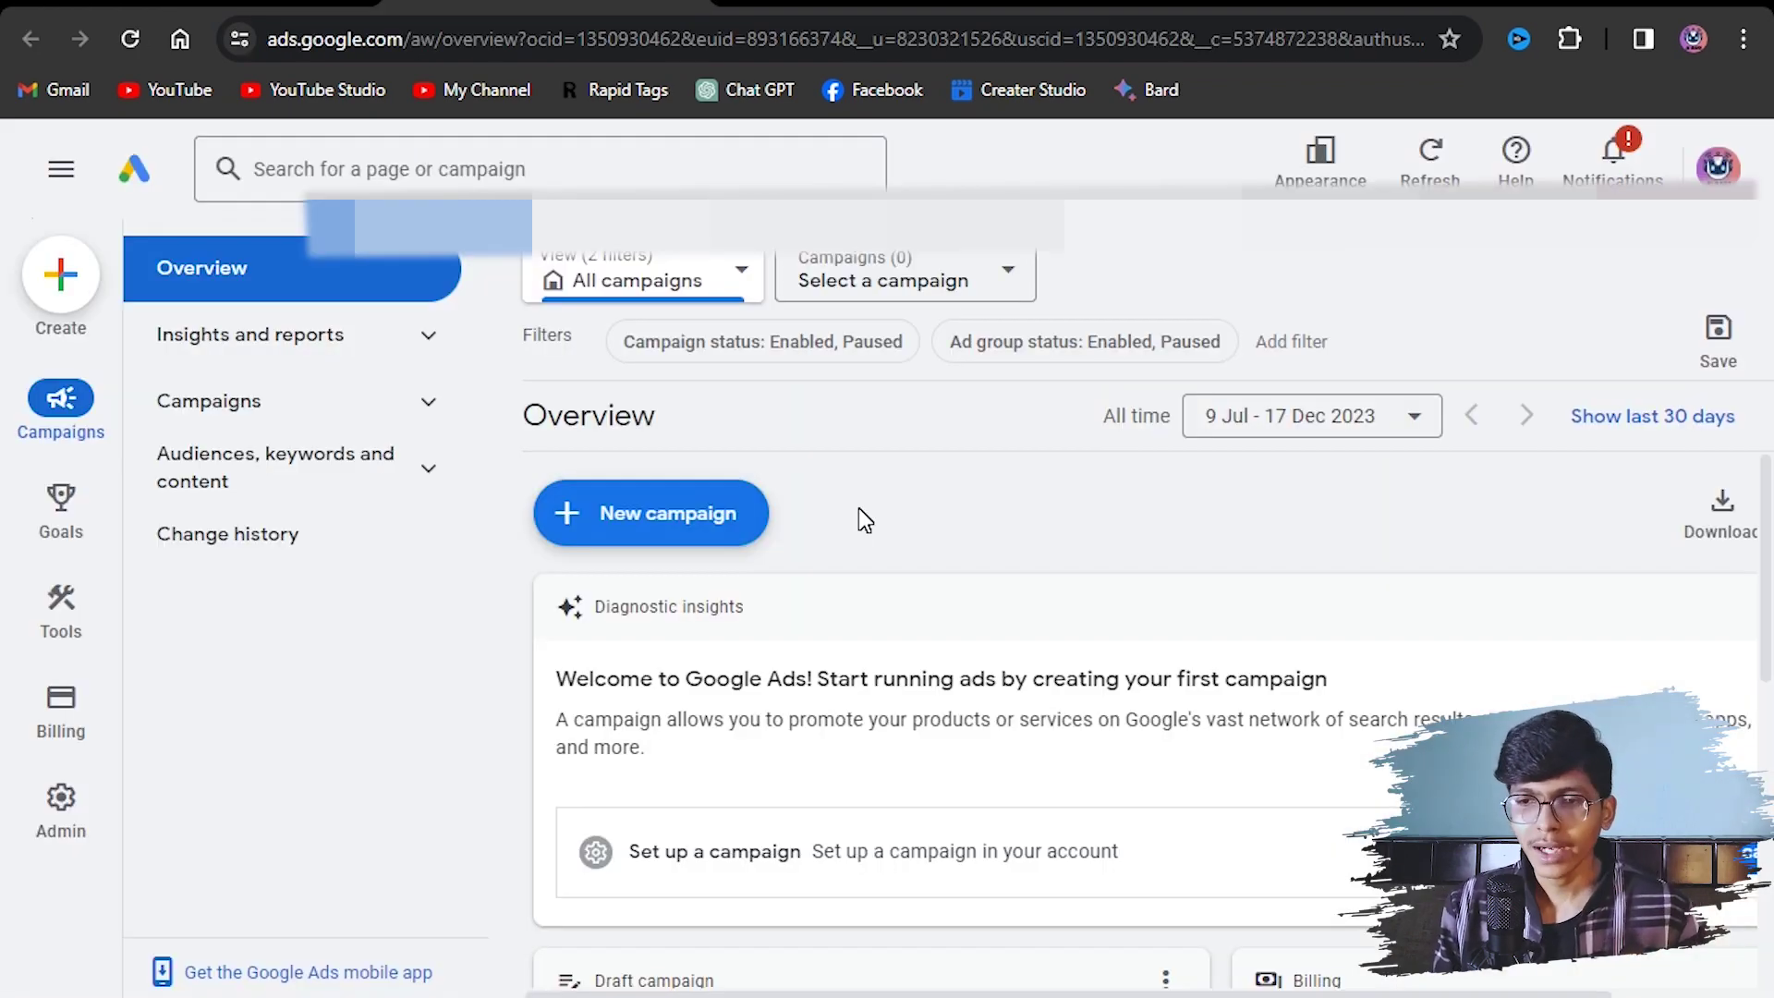
mouse_move(61, 707)
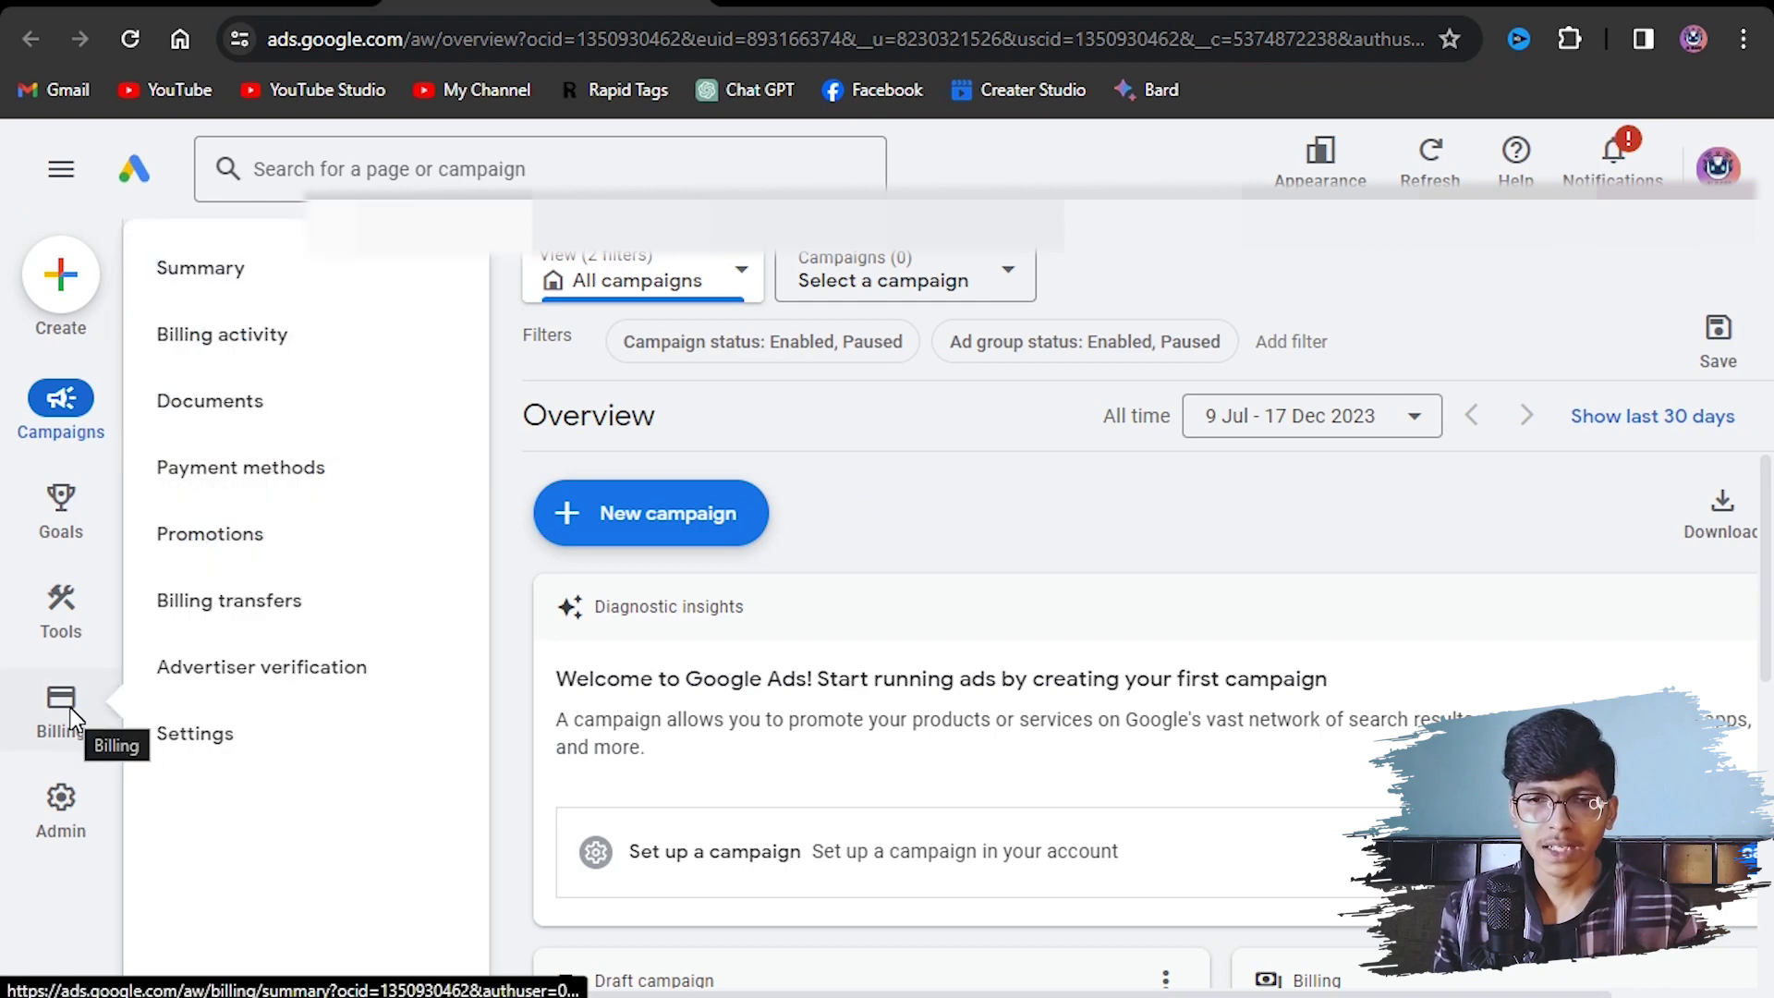
left_click(226, 471)
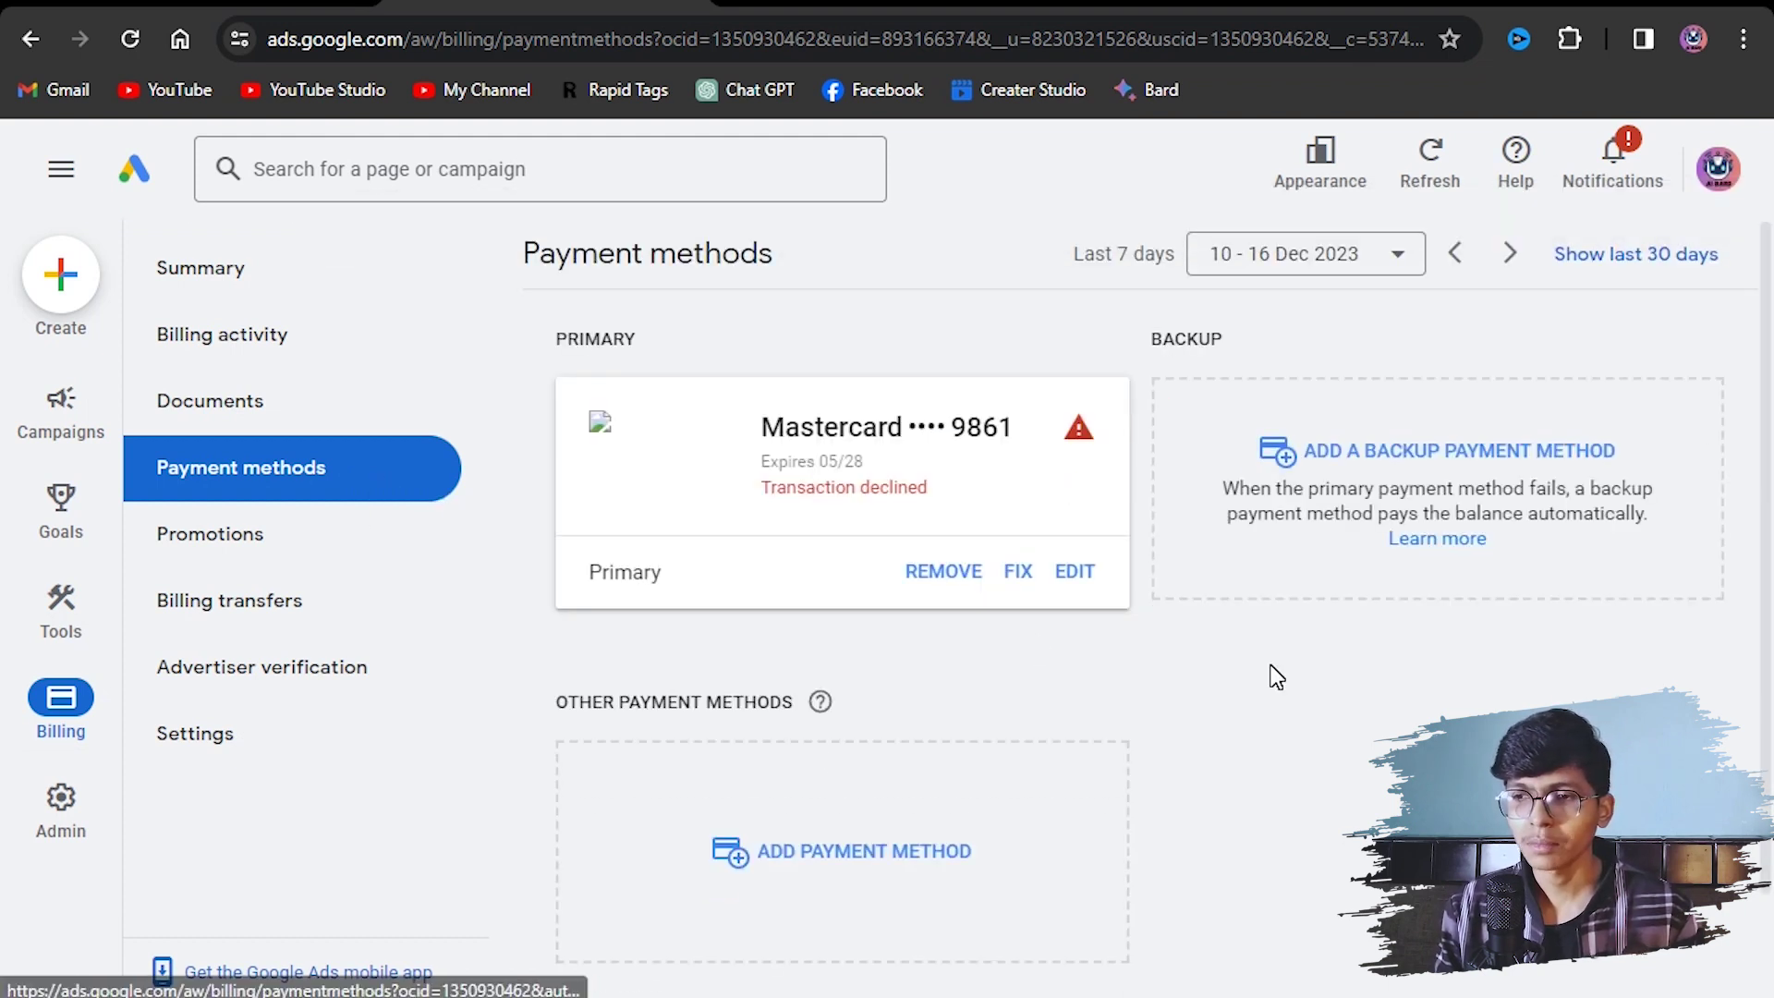
left_click(827, 864)
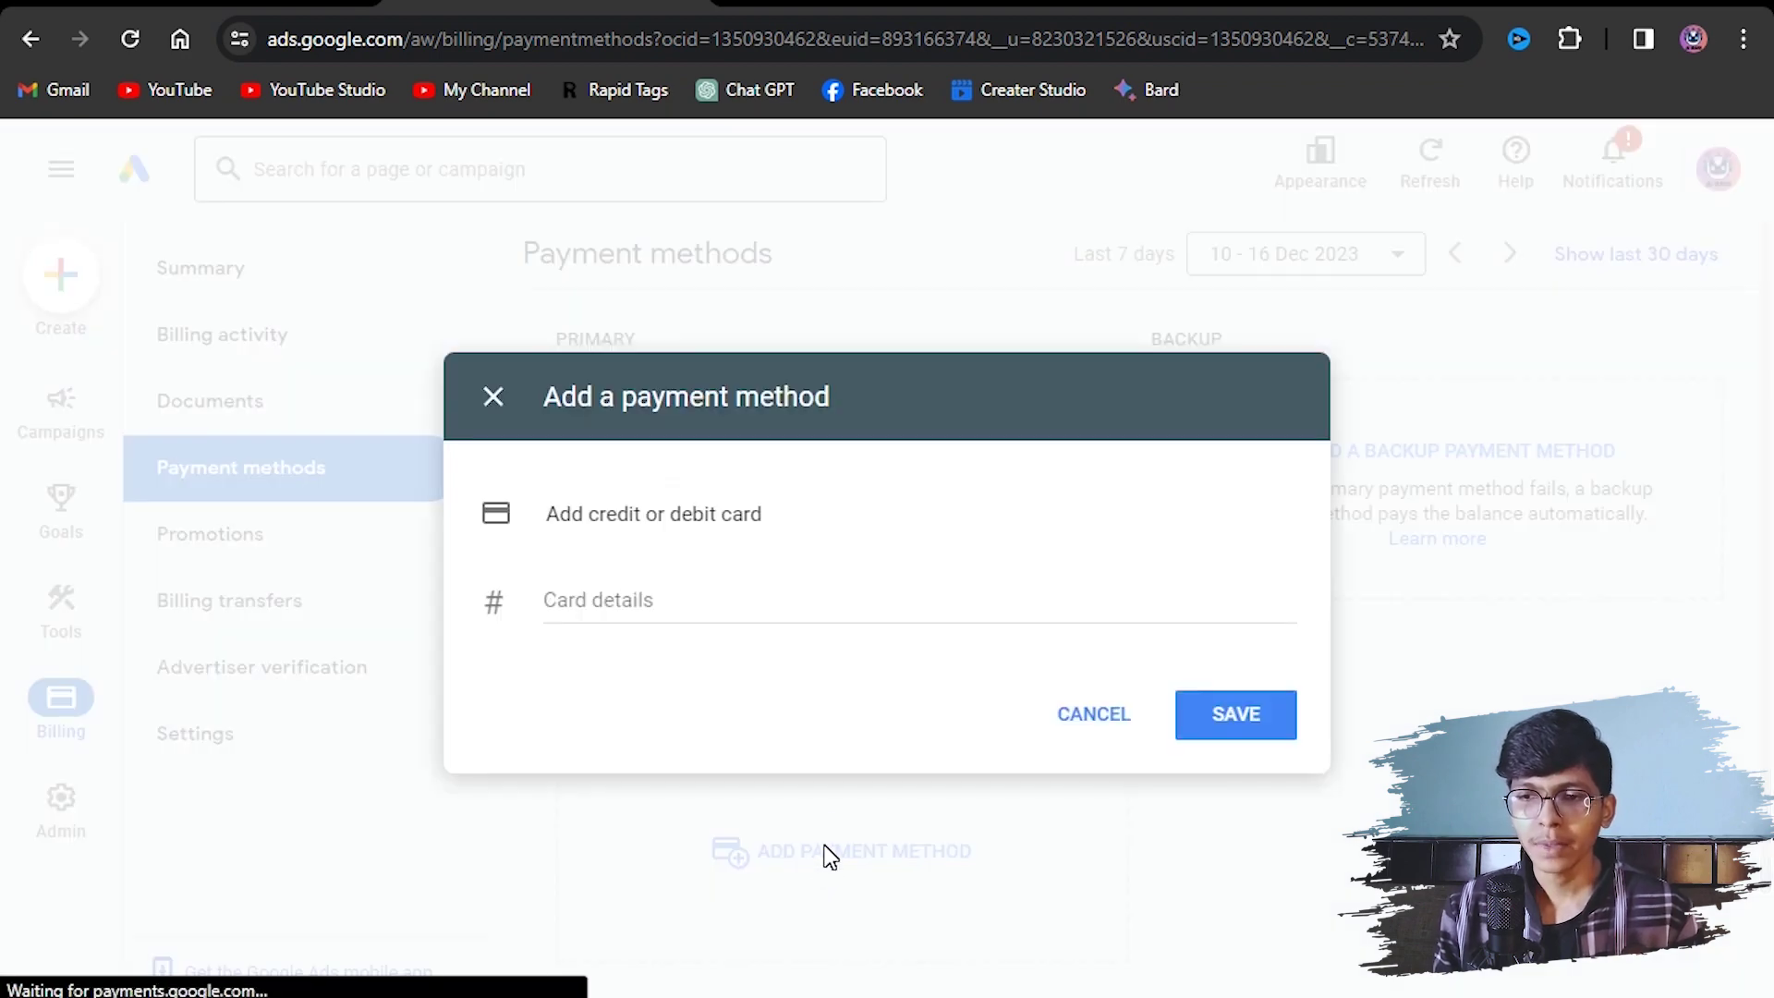
left_click(579, 618)
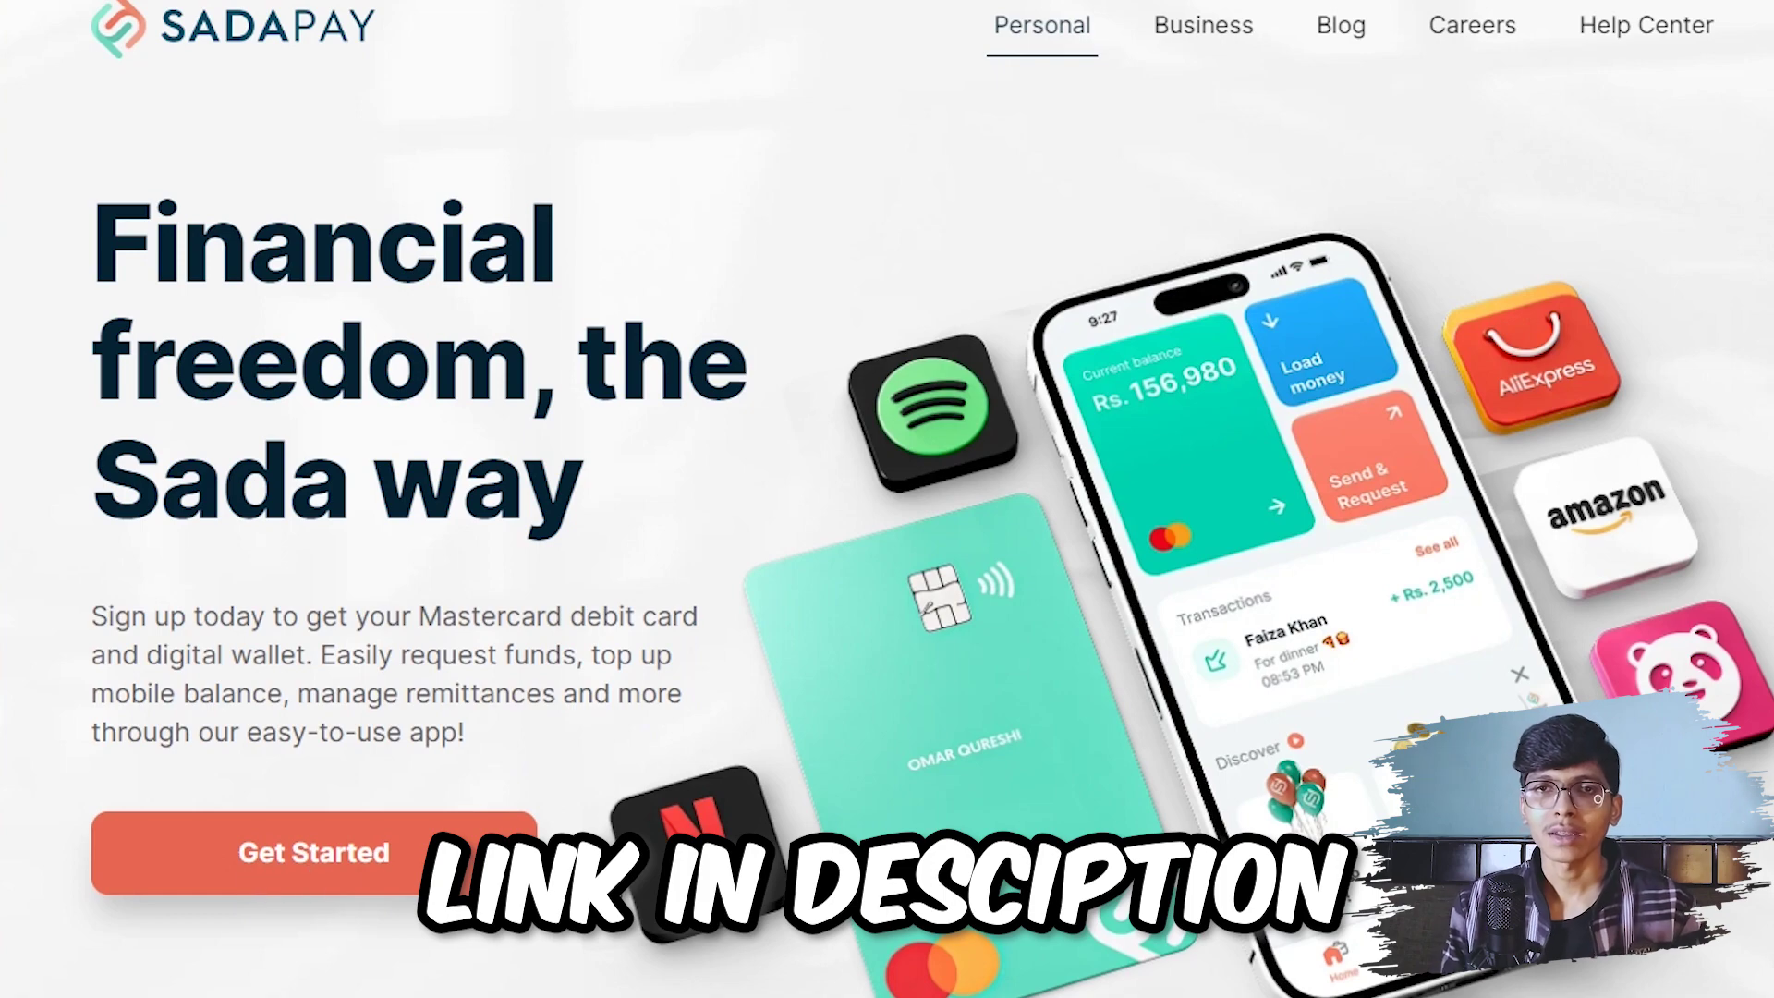
- Look through the SadaPay website's payment features, card options and sign-up requirements
scroll(1061, 647, "down", 10)
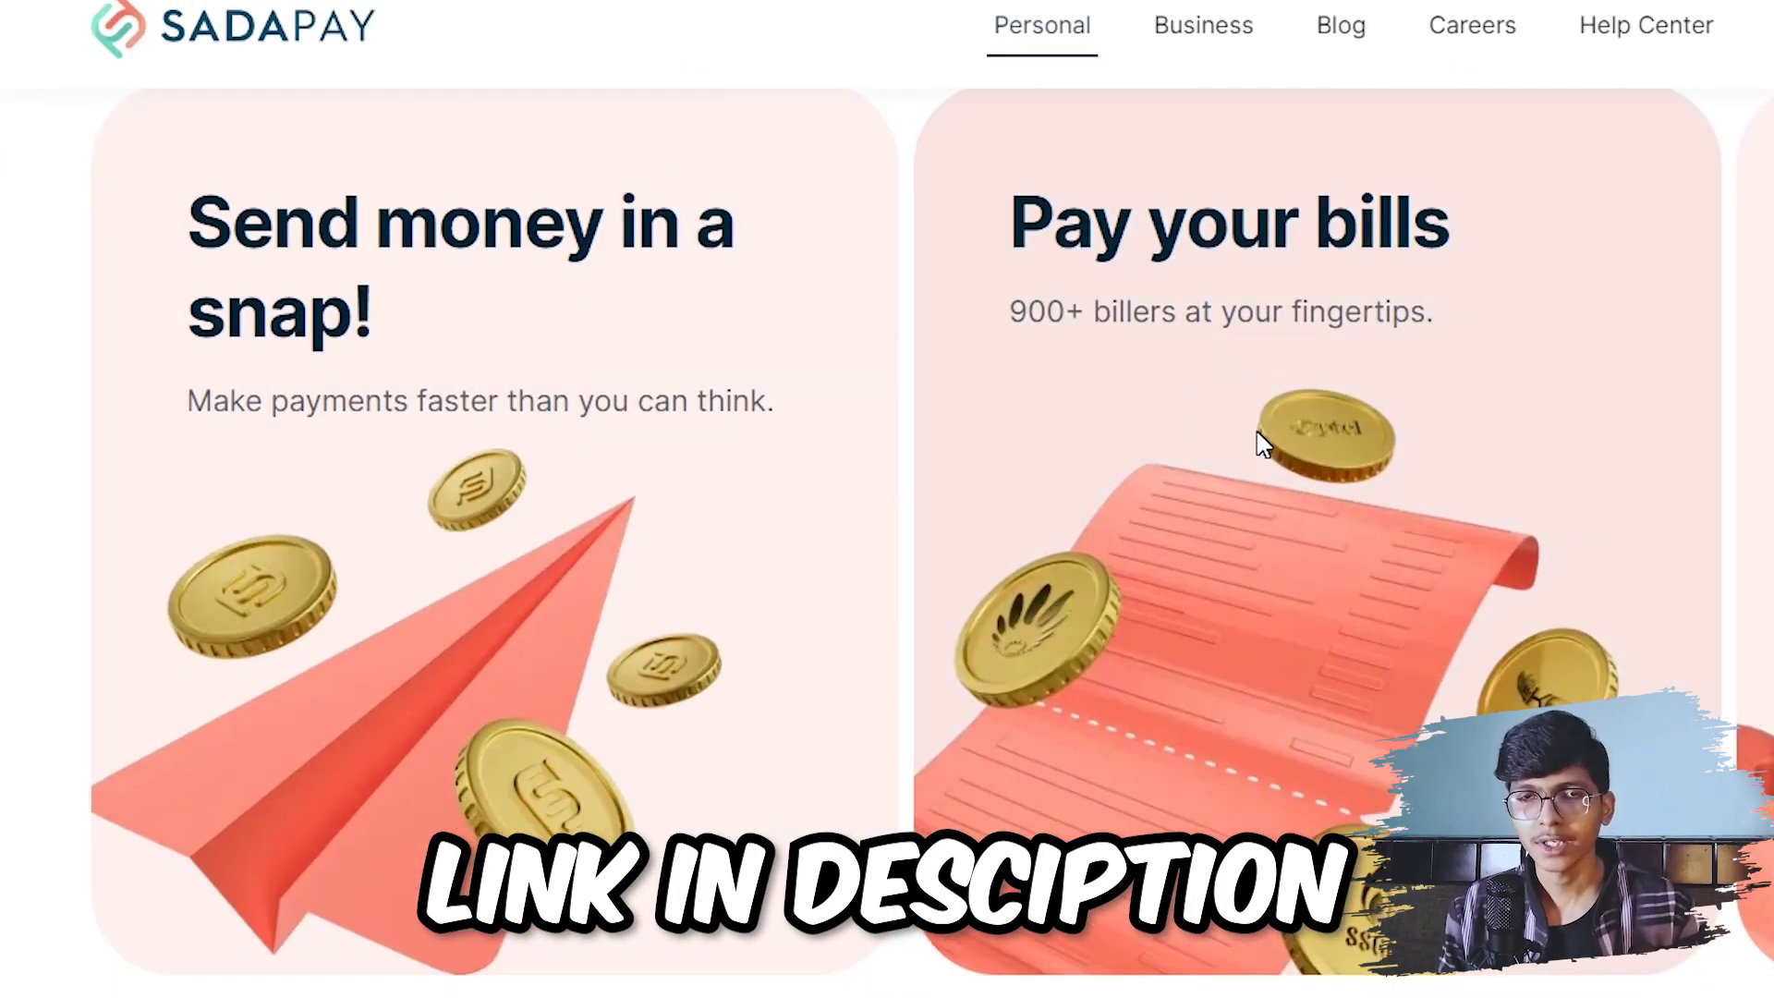
scroll(1372, 527, "down", 2)
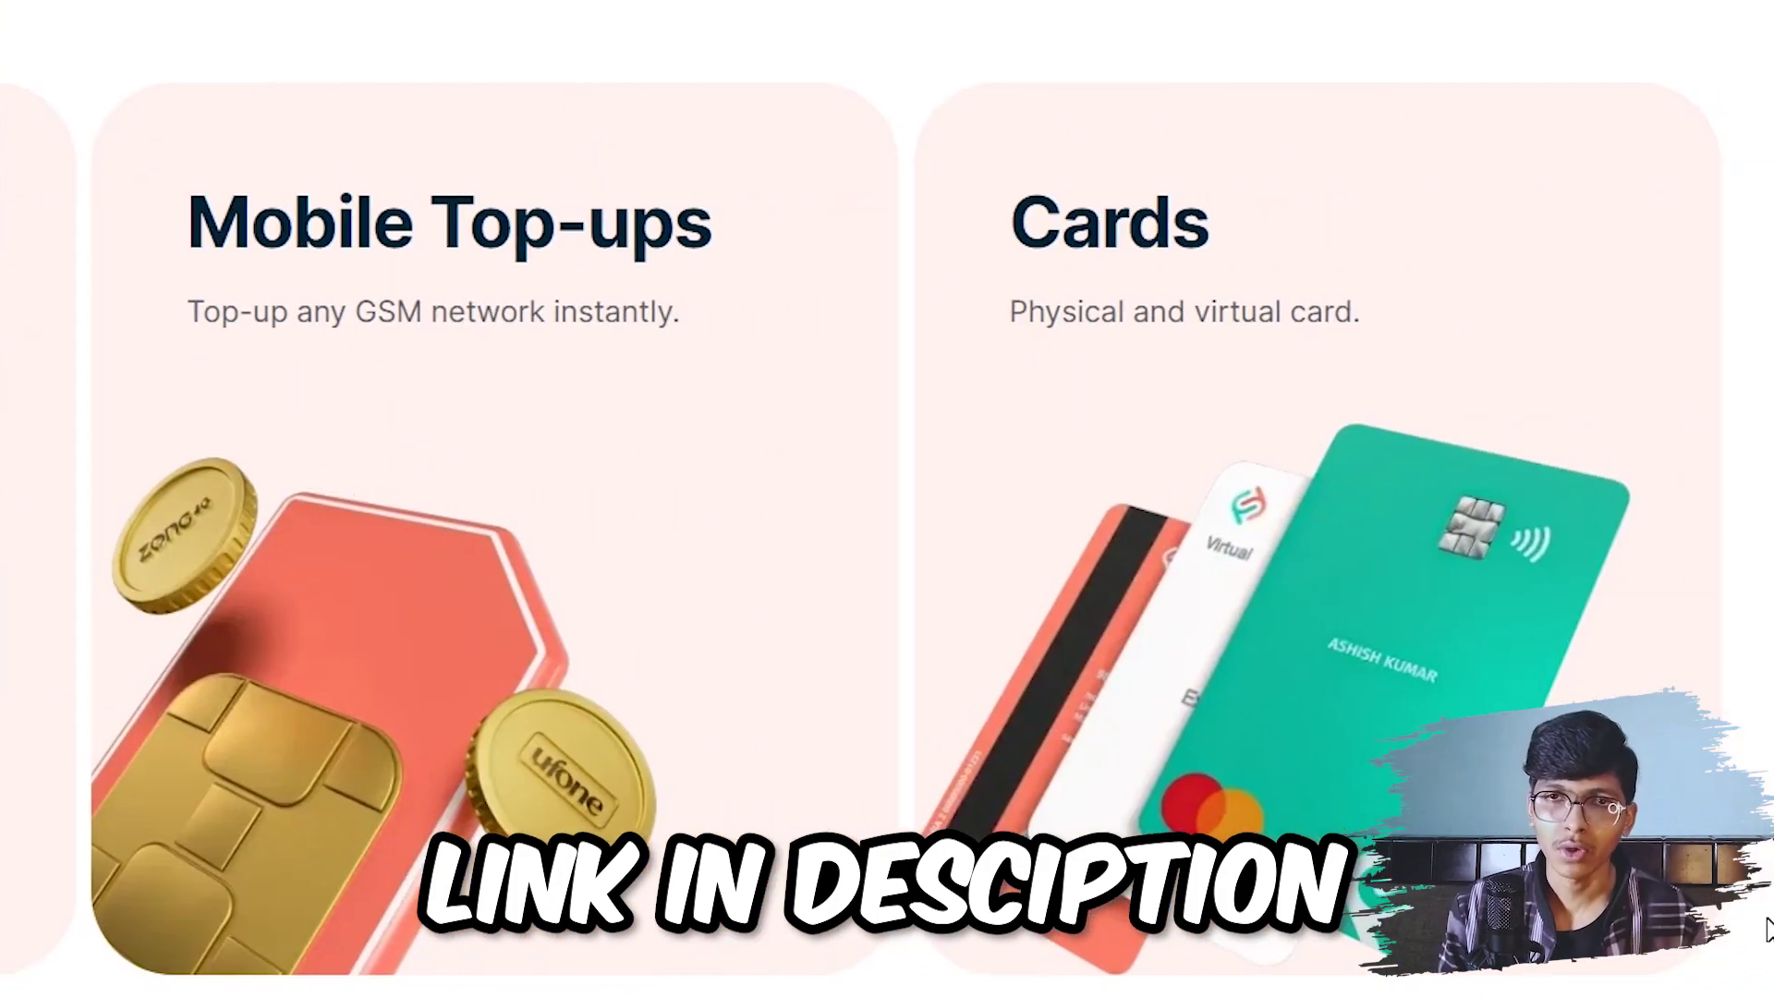
scroll(1297, 397, "down", 8)
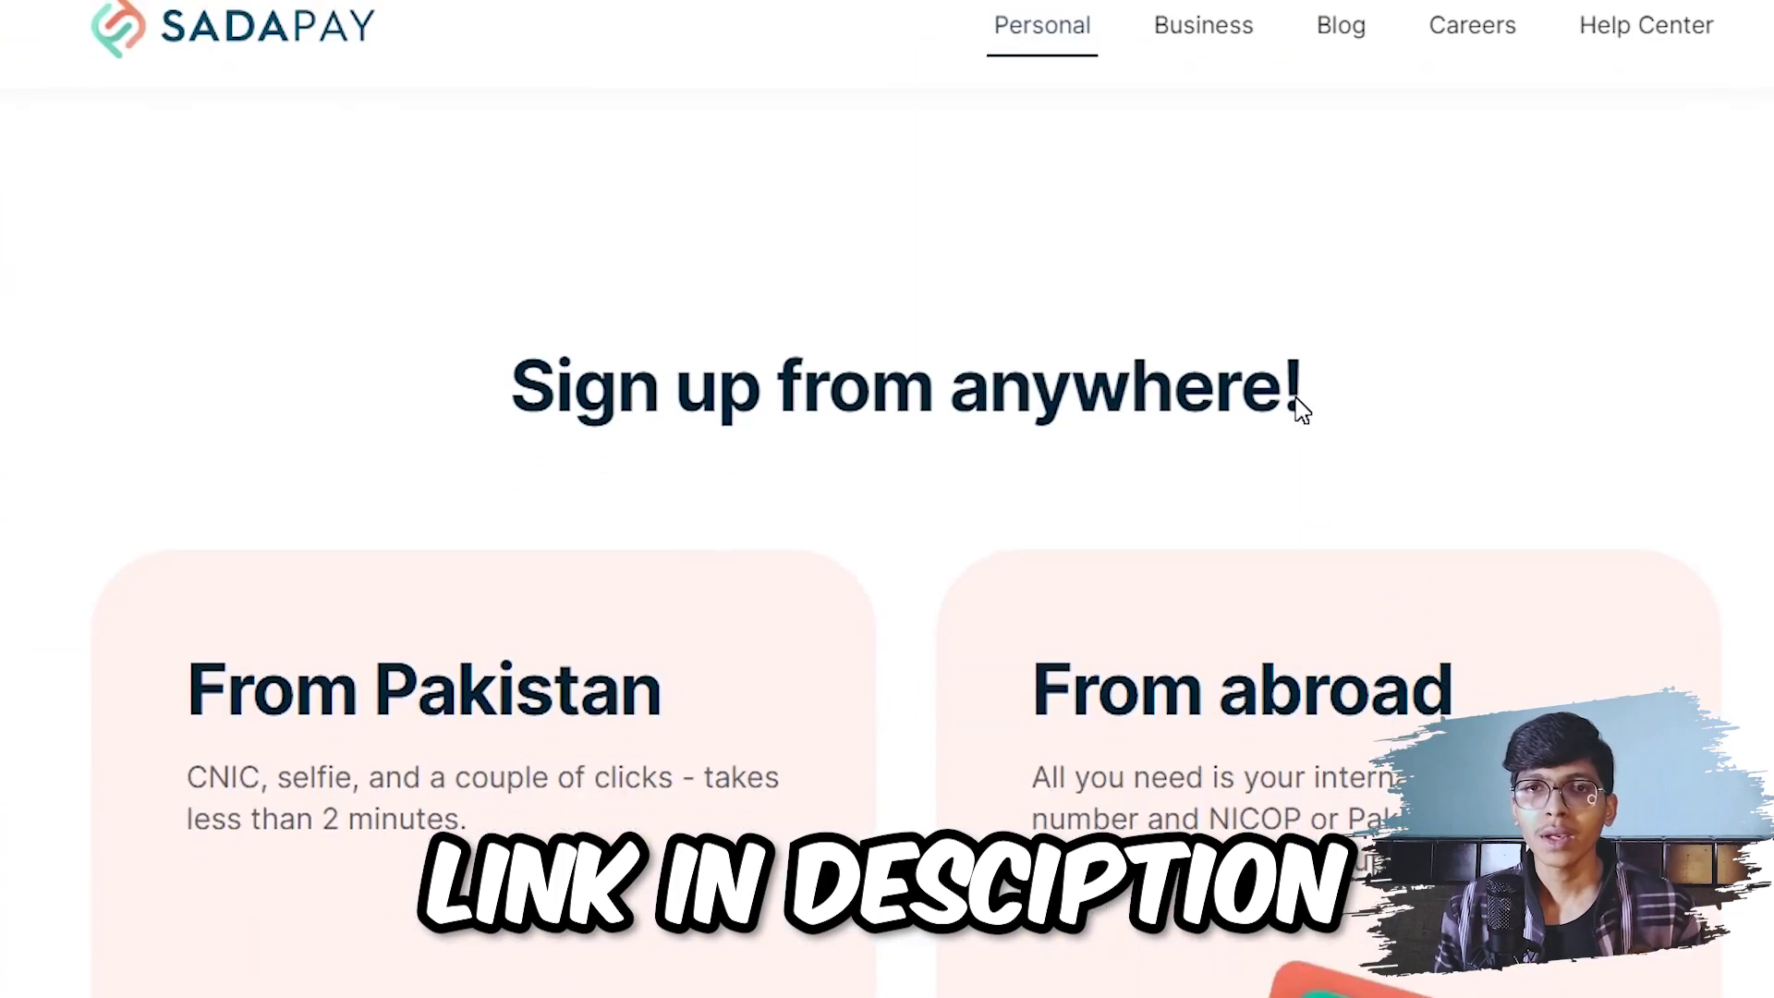